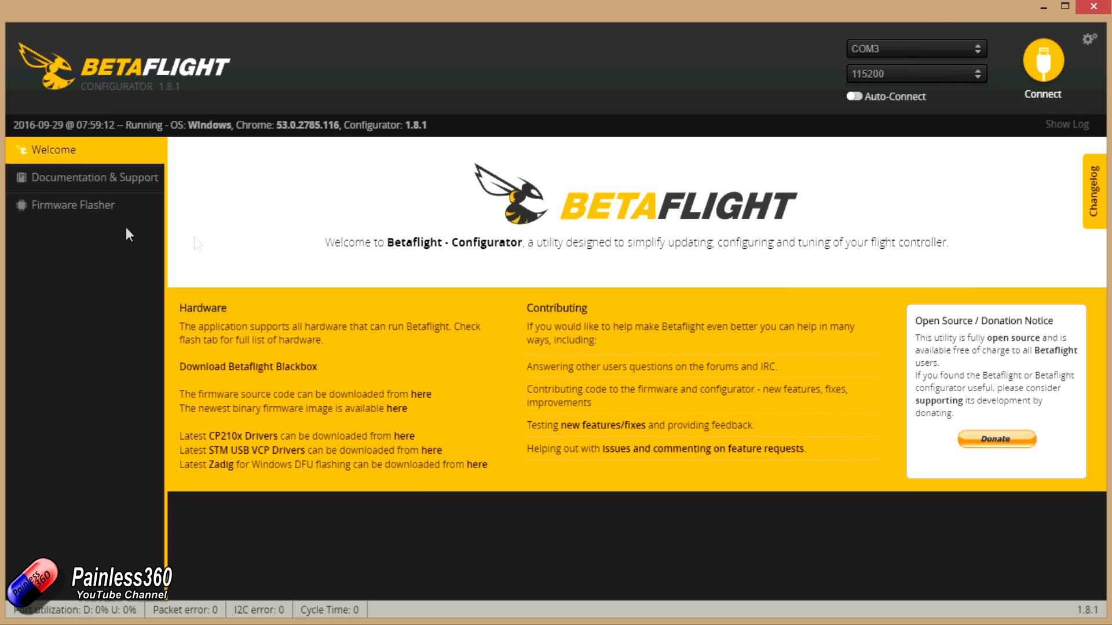
Open the firmware flasher and select the SPRACINGF3 board with the stable 3.0.0 firmware dated 11-09-2016
click(108, 212)
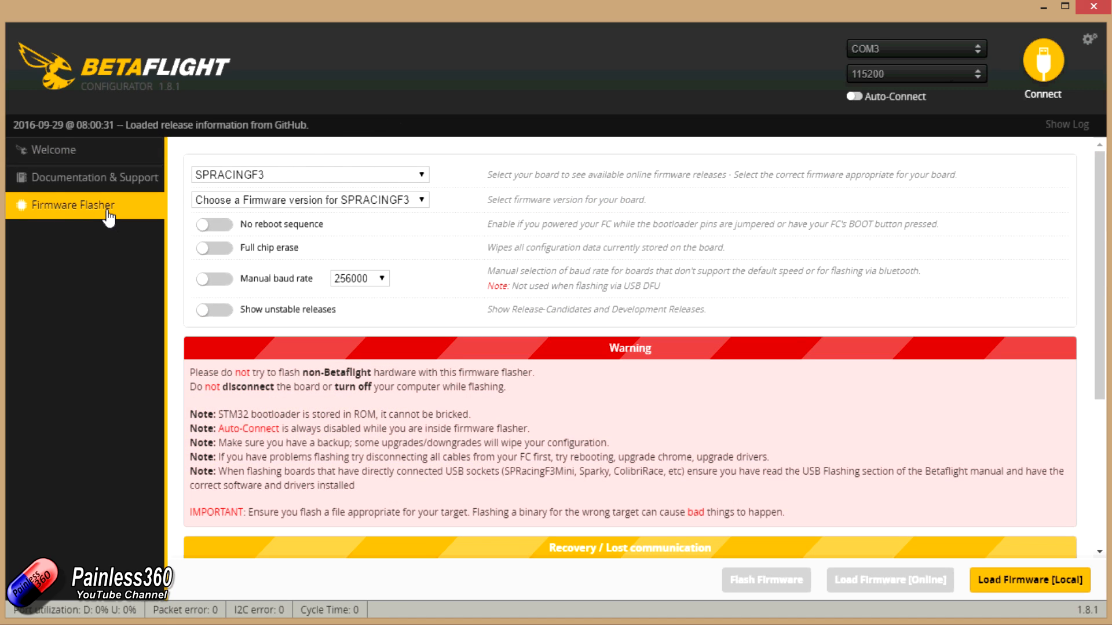
click(423, 176)
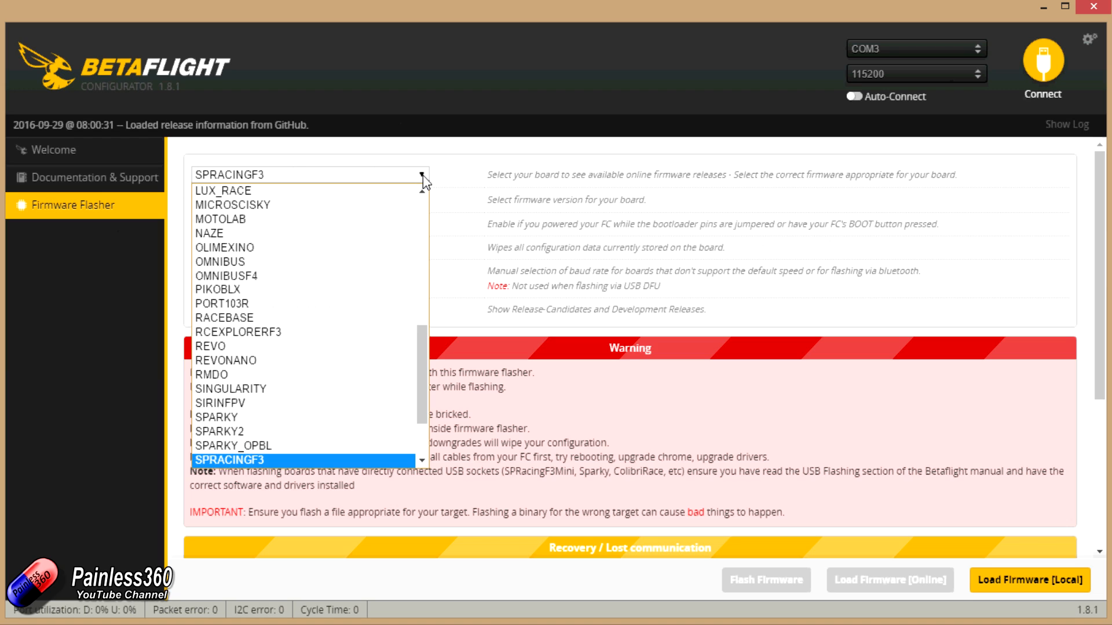
click(252, 458)
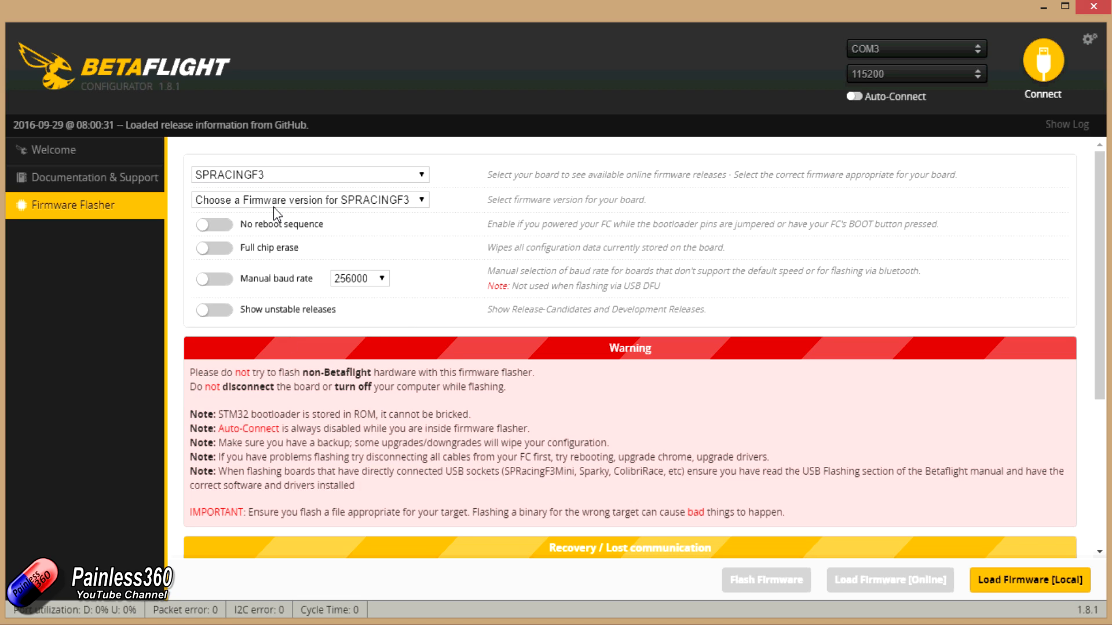
click(421, 203)
click(360, 231)
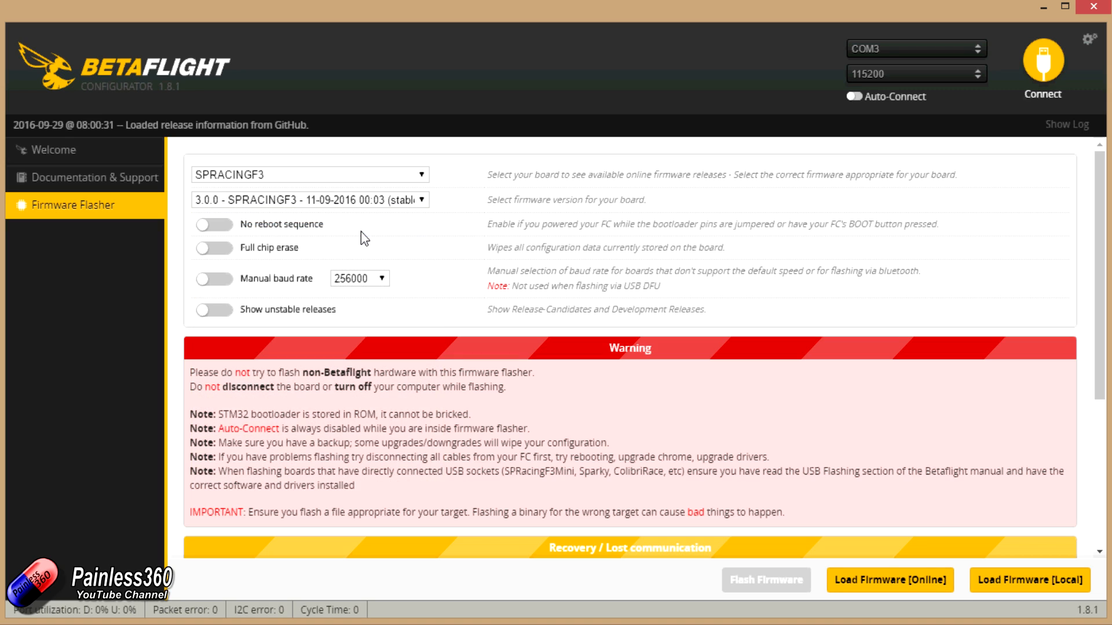
Enable the manual baud rate at 256000, then load the selected firmware online and flash it to the board
click(229, 285)
click(876, 578)
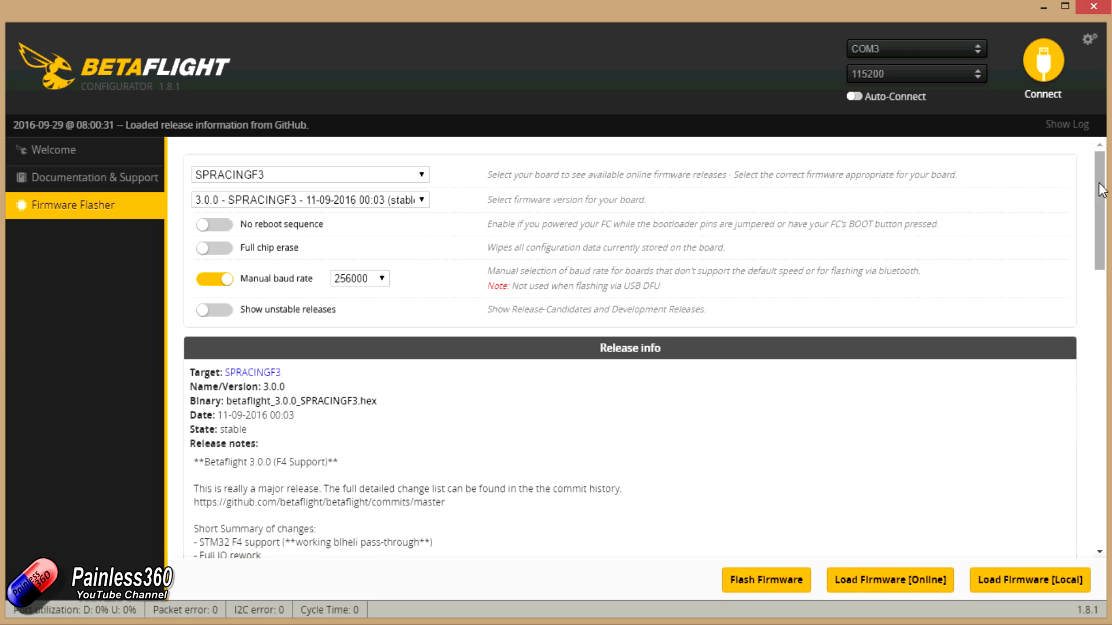
drag(1102, 209, 1076, 503)
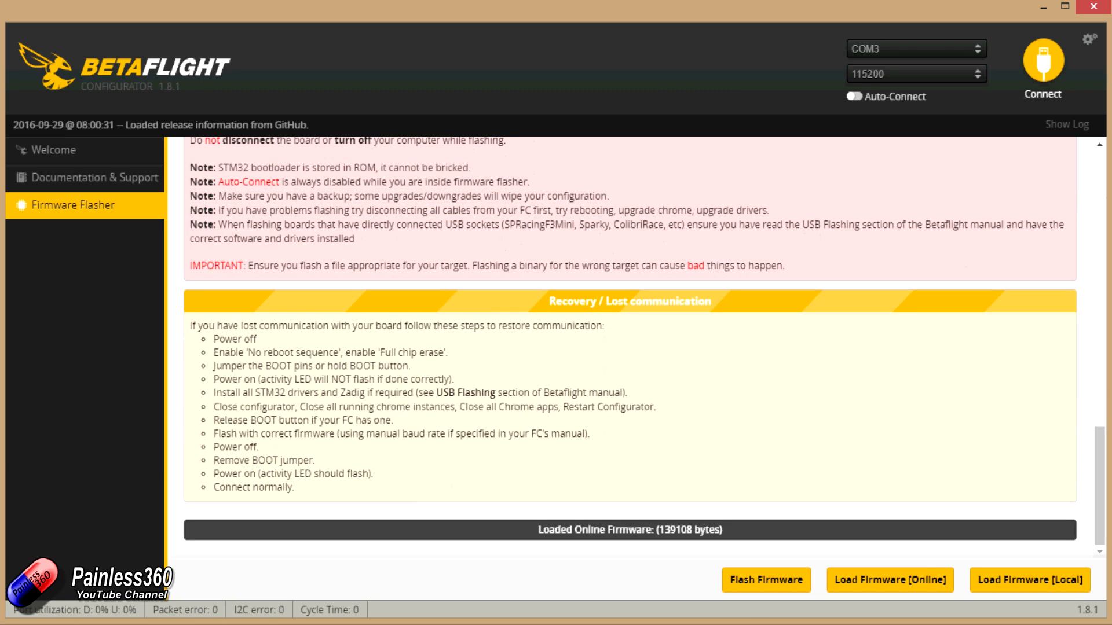
click(759, 583)
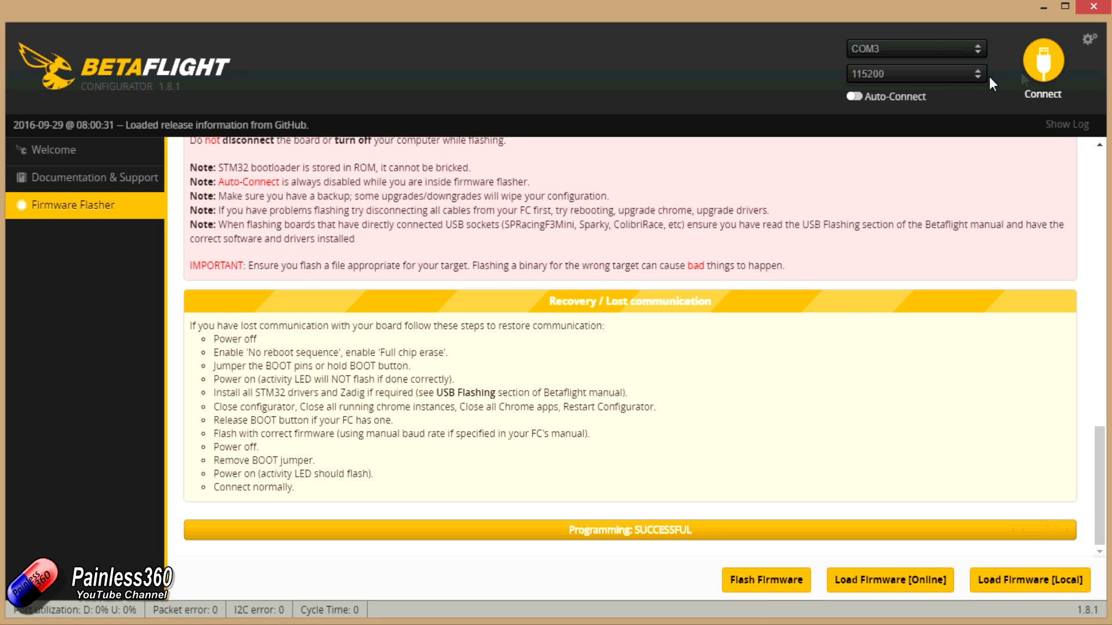
Connect to the flight controller on COM3 at 115200 and calibrate its accelerometer
click(1041, 74)
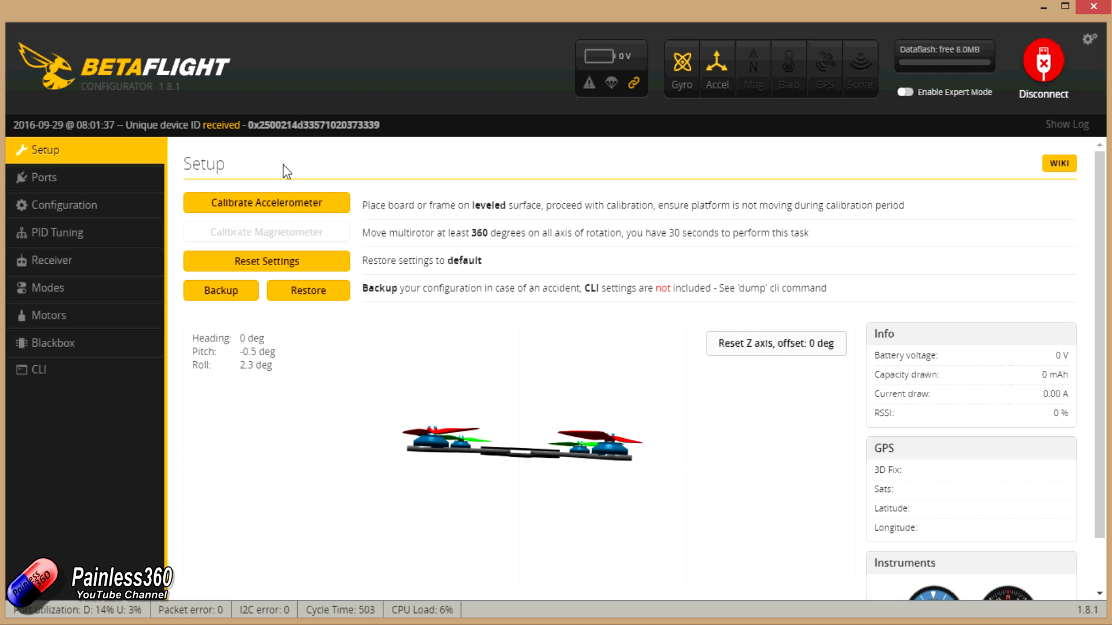
click(275, 210)
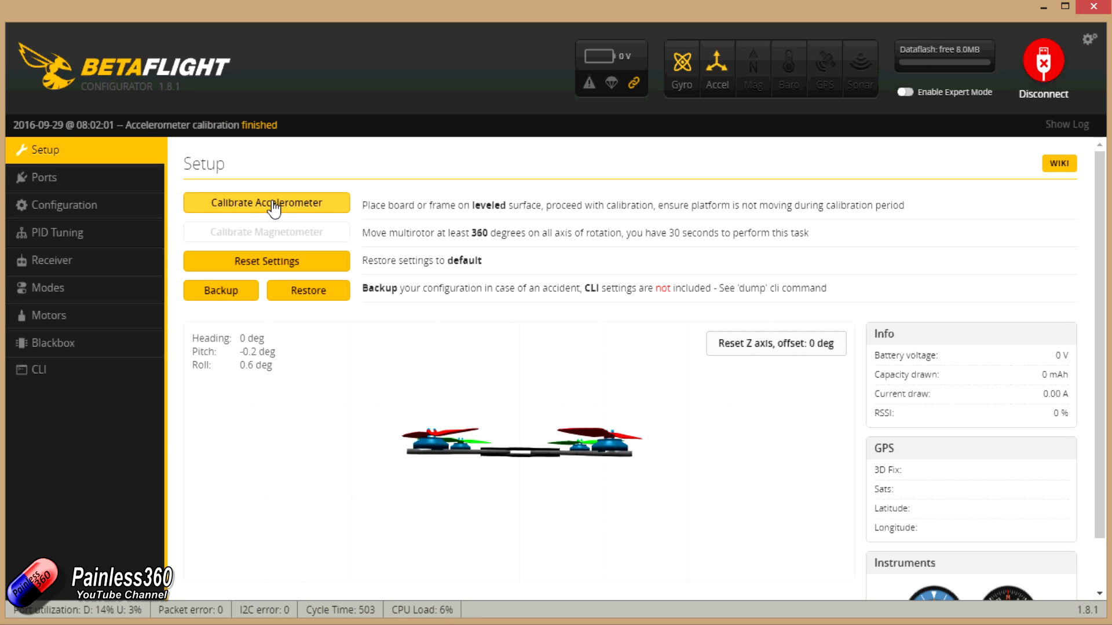
Enable Serial RX on the UART3 port, then save the port settings and reboot the board
click(67, 184)
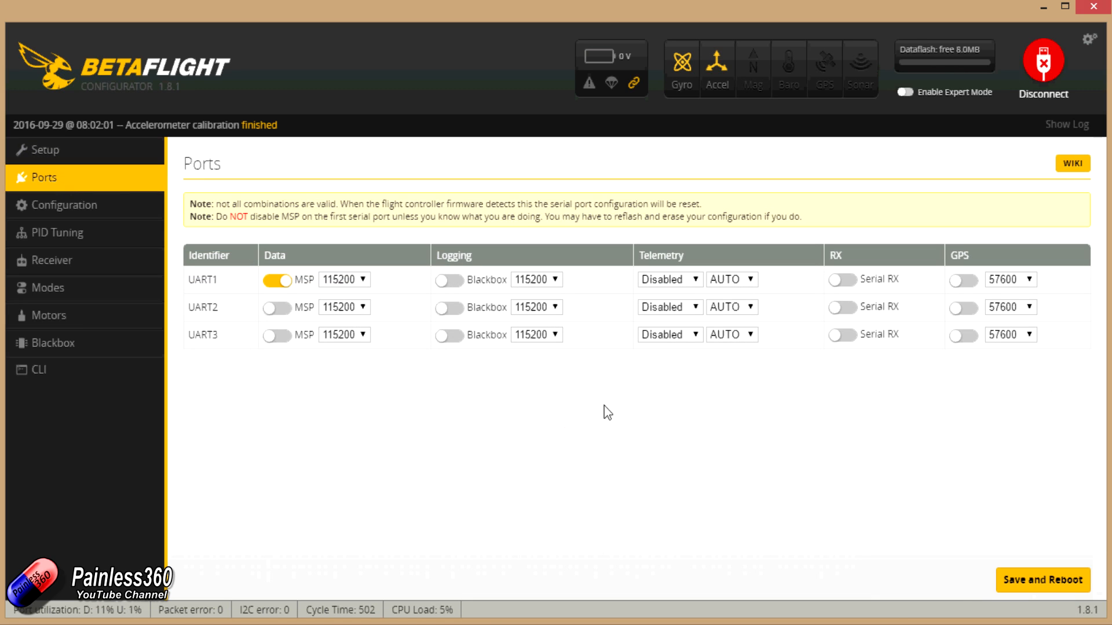
click(853, 343)
click(1051, 584)
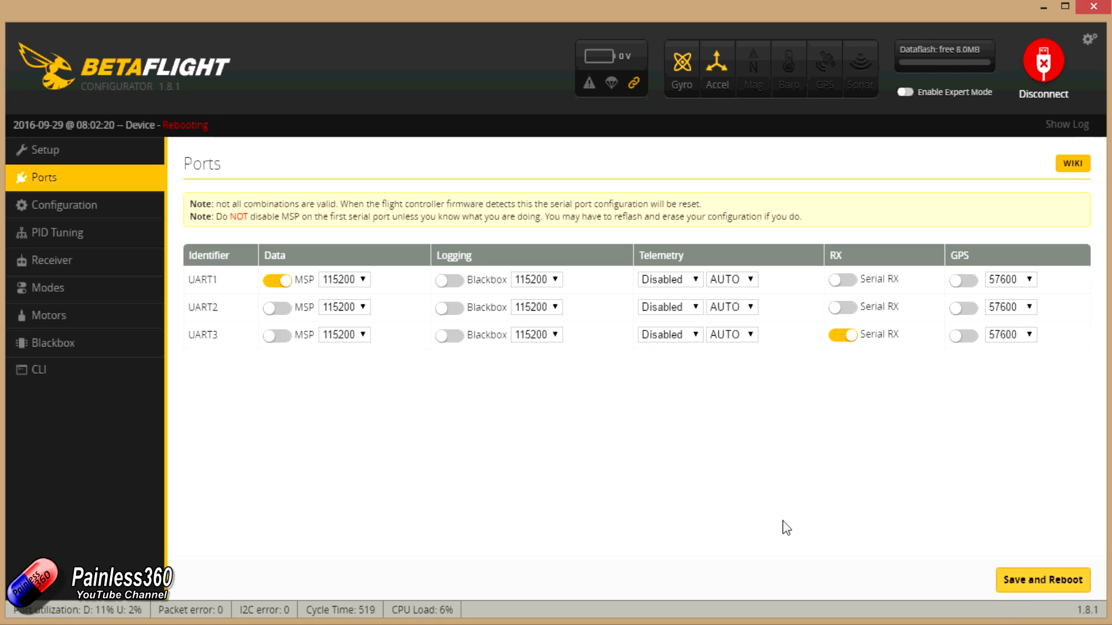
Set the receiver mode to RX_SERIAL with SBUS as the serial receiver provider, then save the configuration and reboot
click(58, 206)
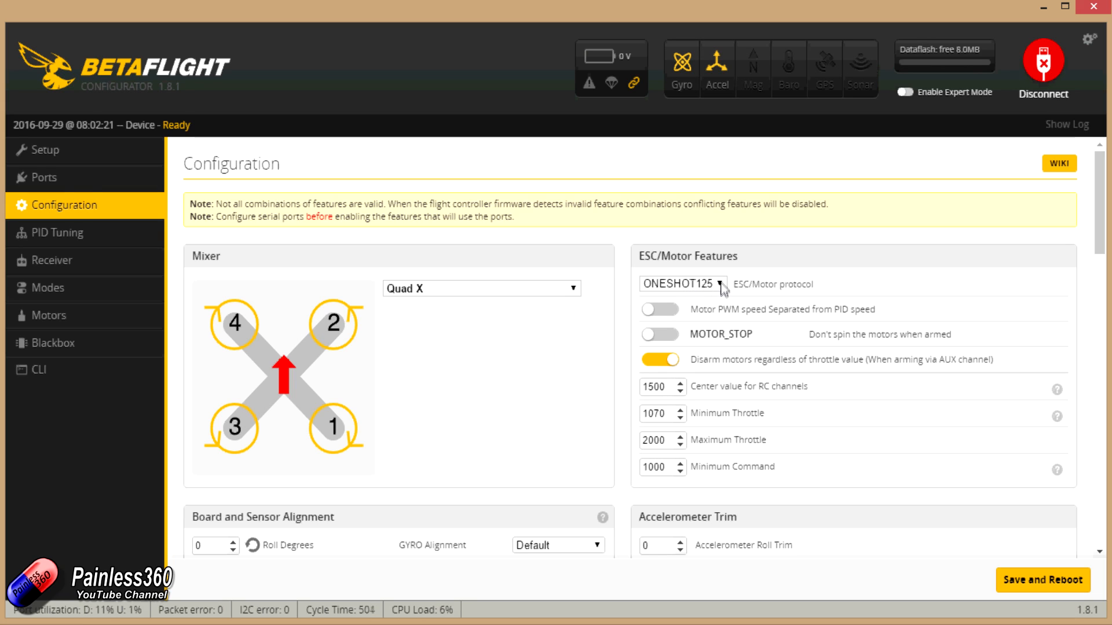
drag(1102, 220, 1041, 305)
click(199, 386)
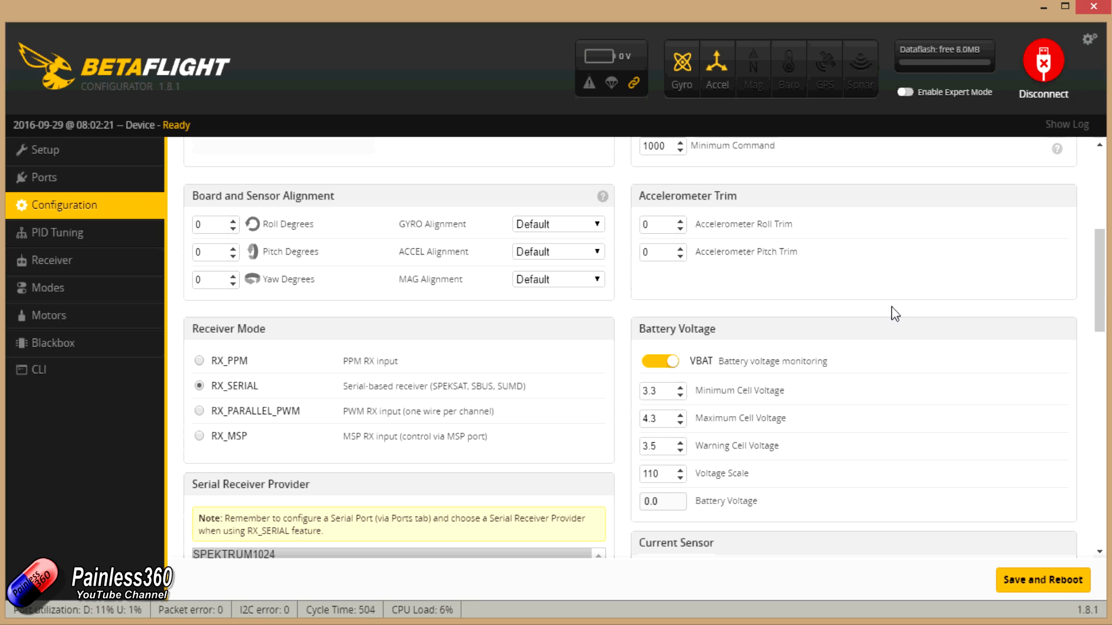
drag(1094, 293, 1095, 363)
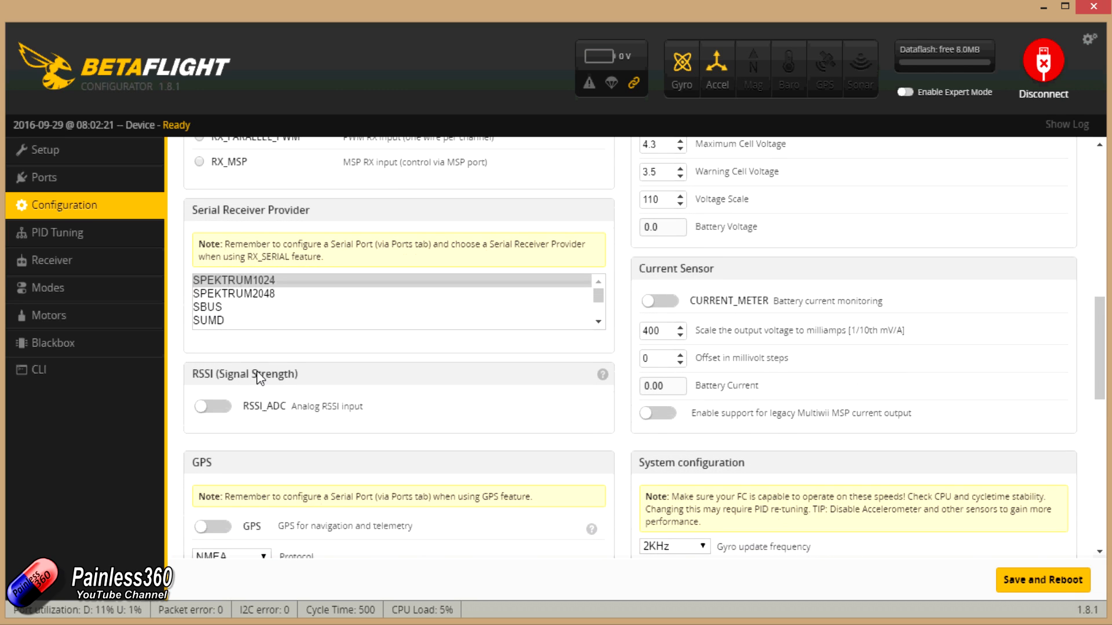
click(209, 308)
click(1007, 583)
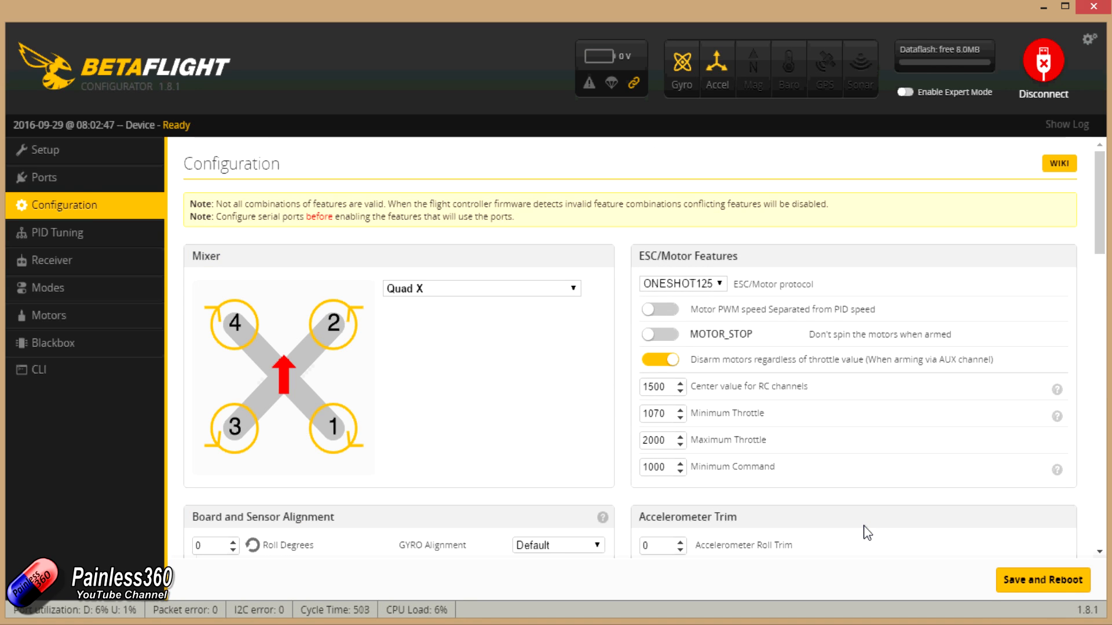
Turn off VBAT battery voltage monitoring in the board configuration and look through the remaining features
click(94, 183)
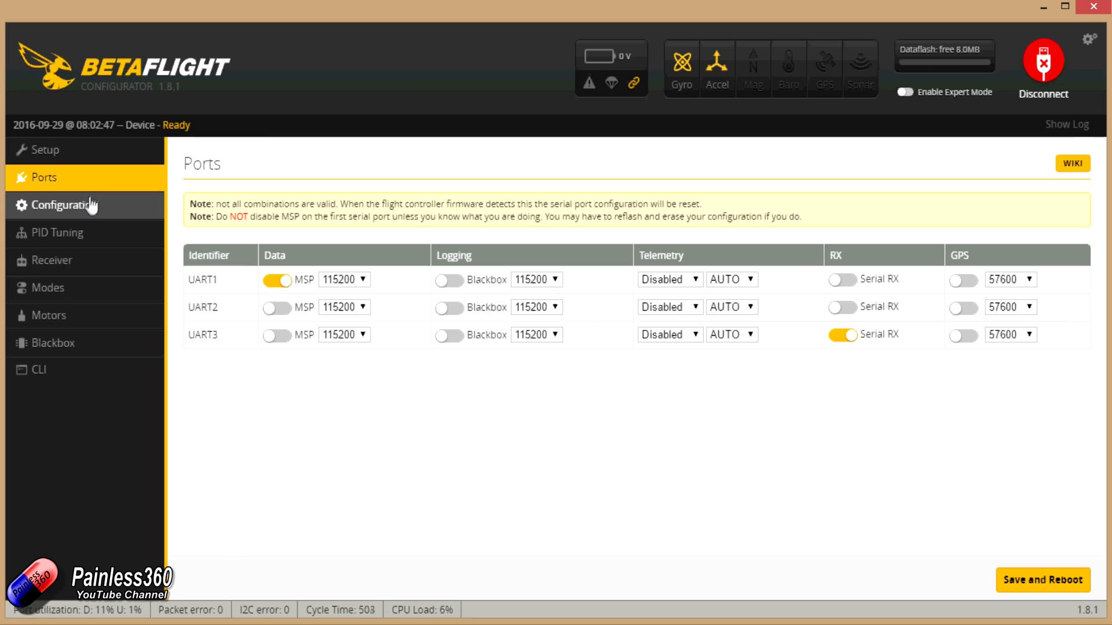
click(107, 211)
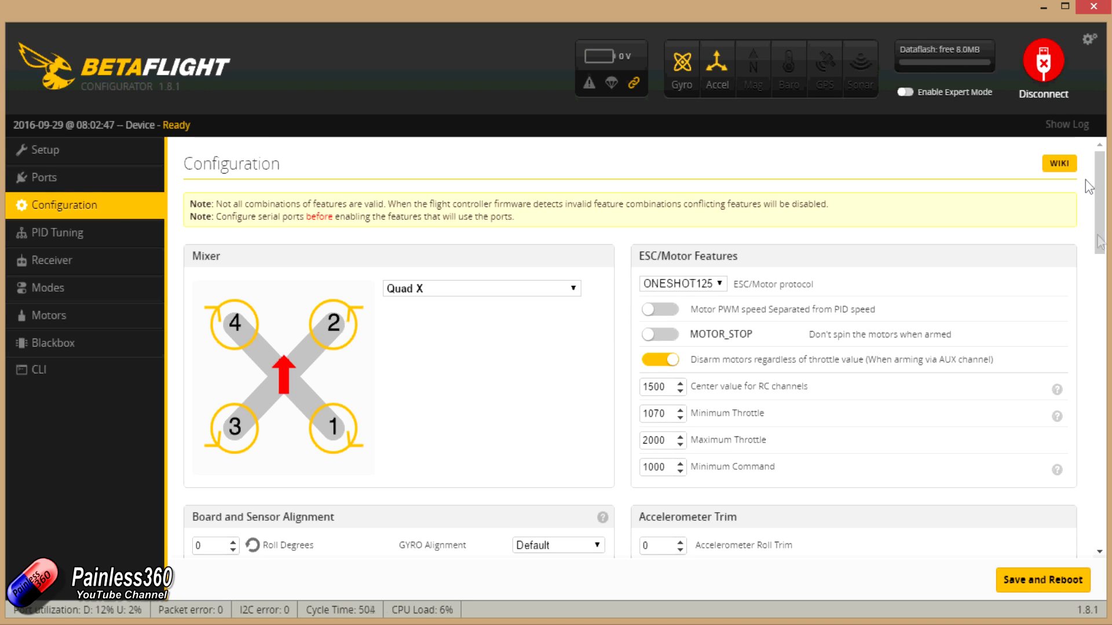
drag(1102, 210, 1101, 313)
click(652, 261)
drag(1101, 314, 1087, 502)
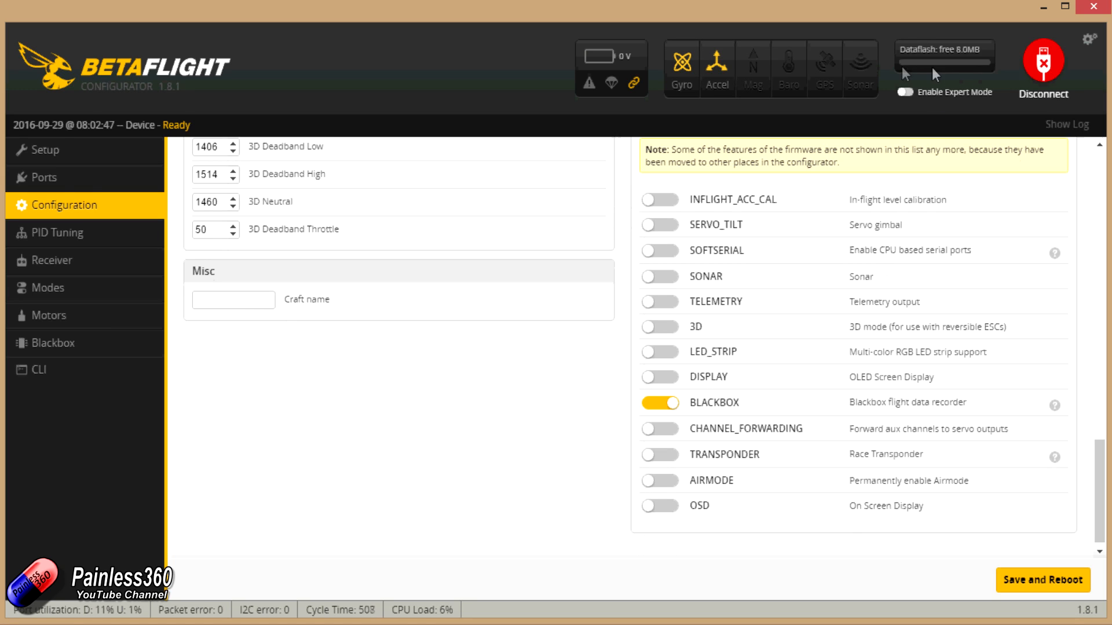
Enable expert mode, then save the configuration and reboot the board
click(907, 93)
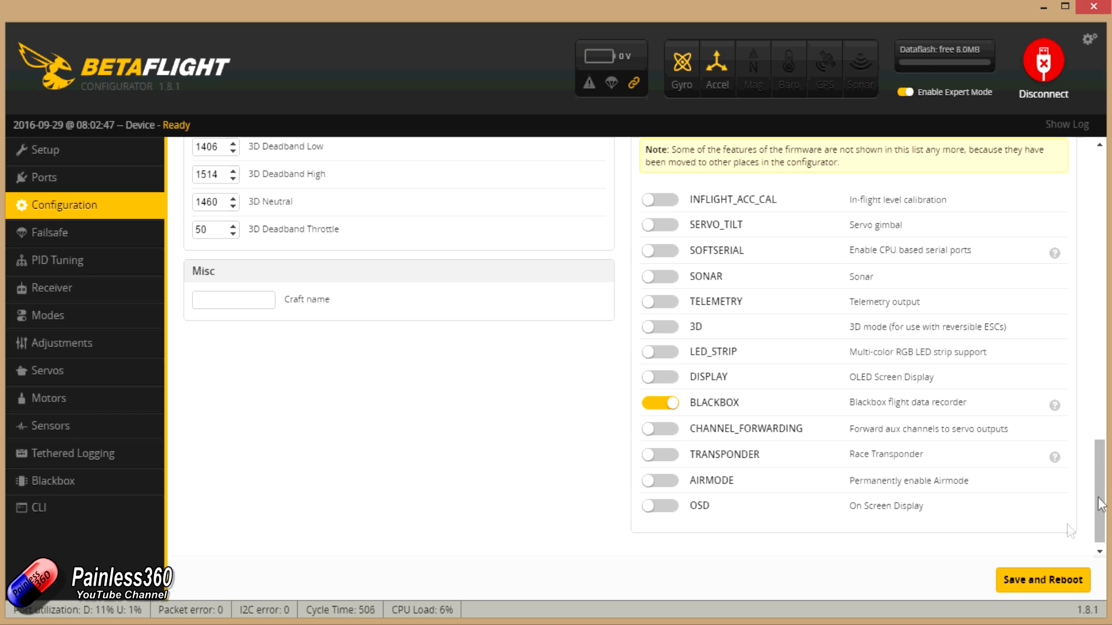
scroll(1103, 512, up, 2)
click(1039, 579)
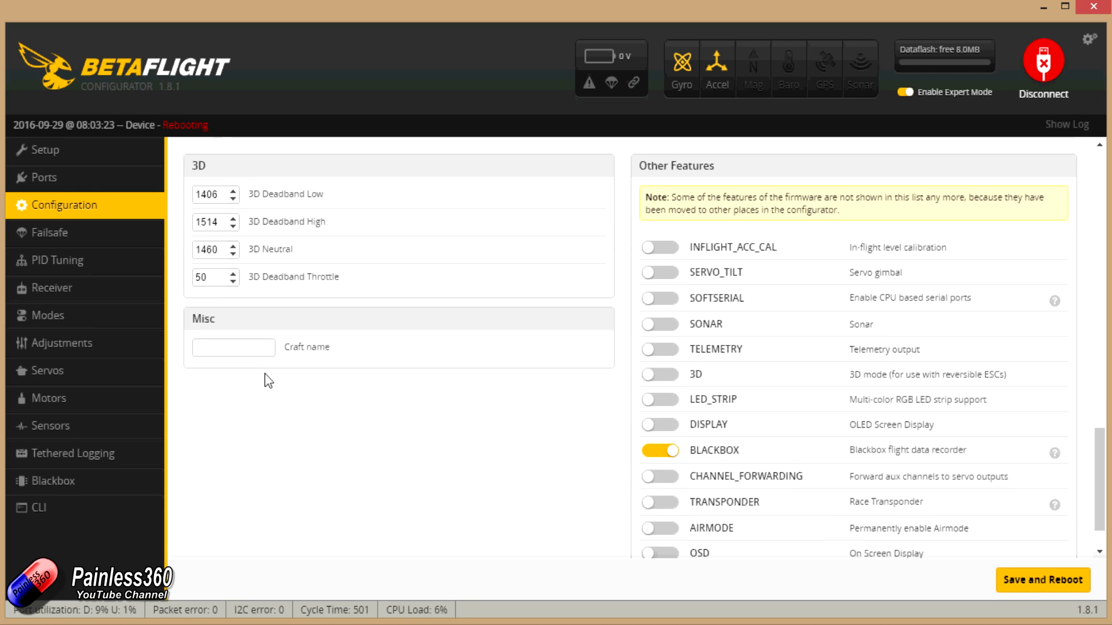
Review the failsafe channel fallback and stage 2 settings, as well as the receiver channels
click(94, 239)
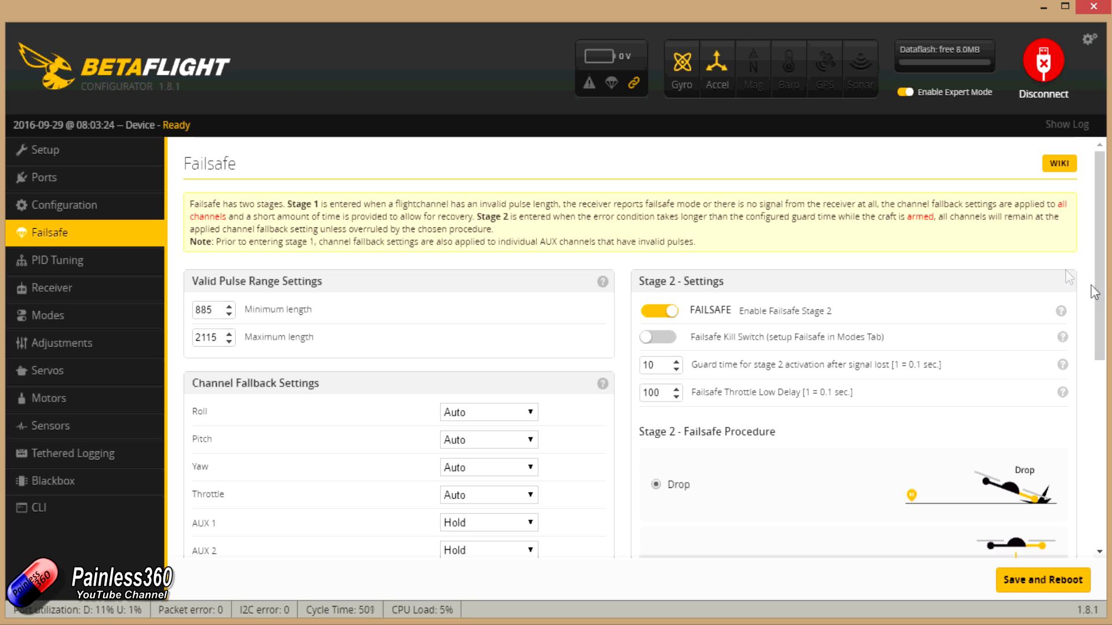
scroll(1068, 277, down, 3)
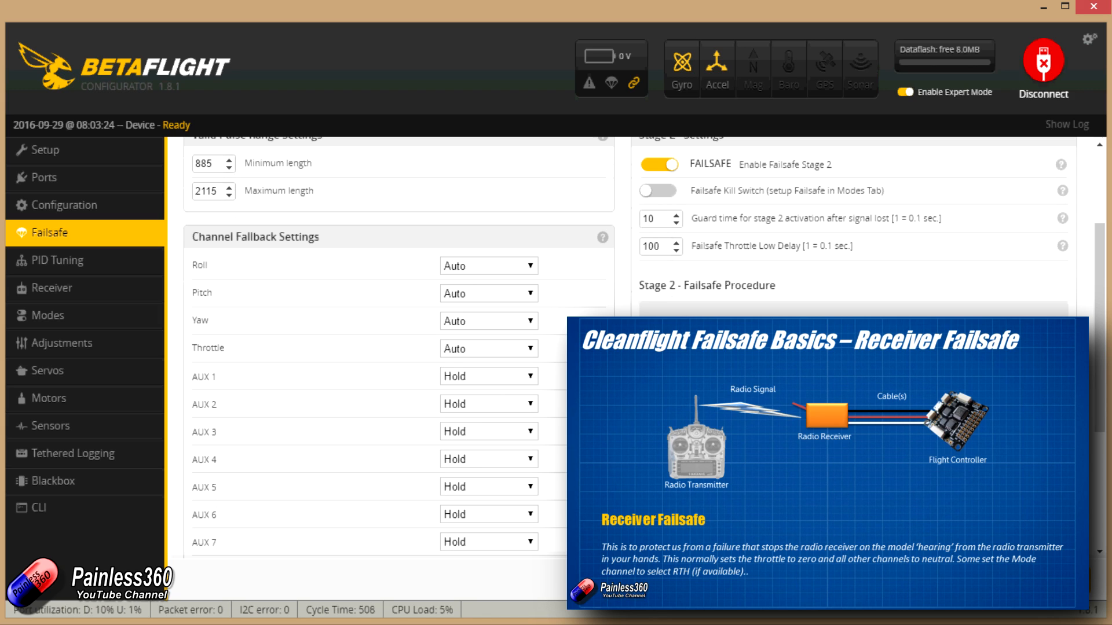
mouse_move(542, 298)
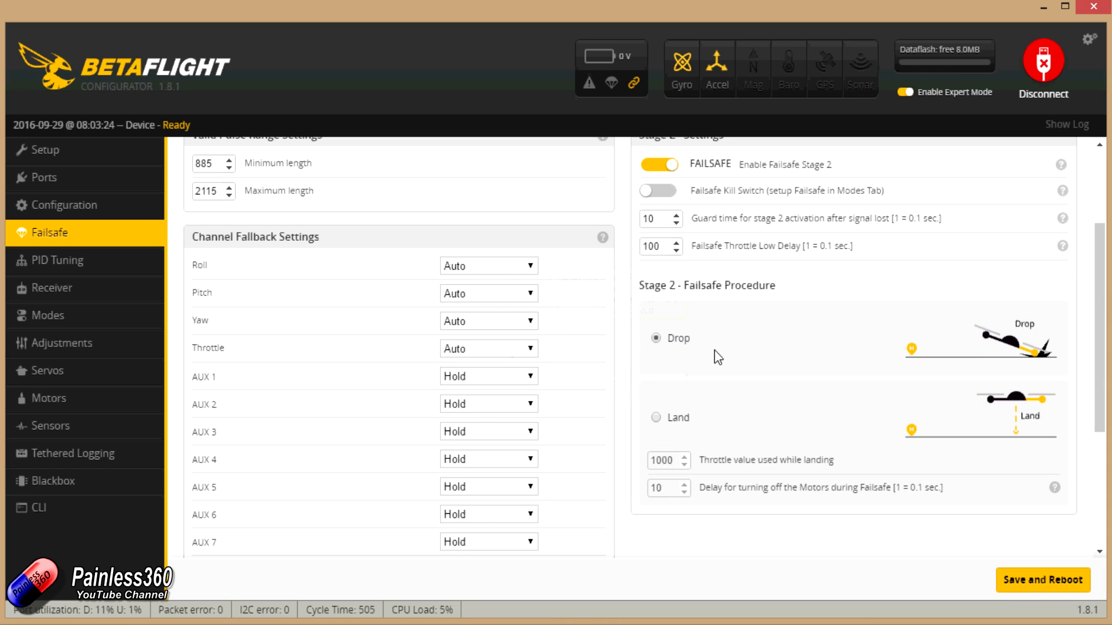
scroll(716, 357, up, 2)
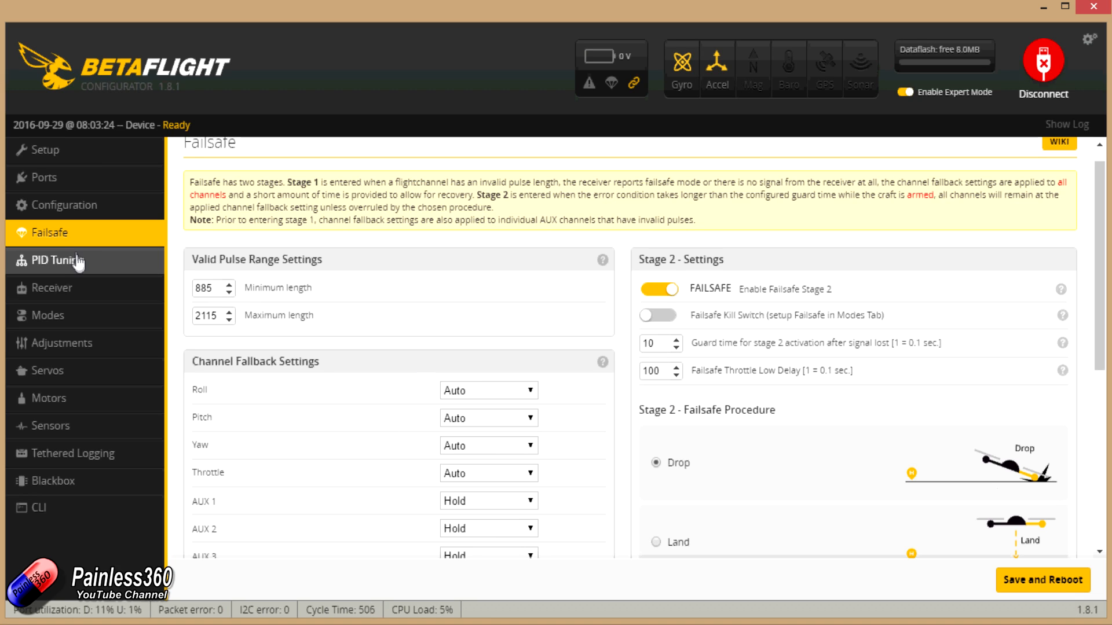
click(87, 296)
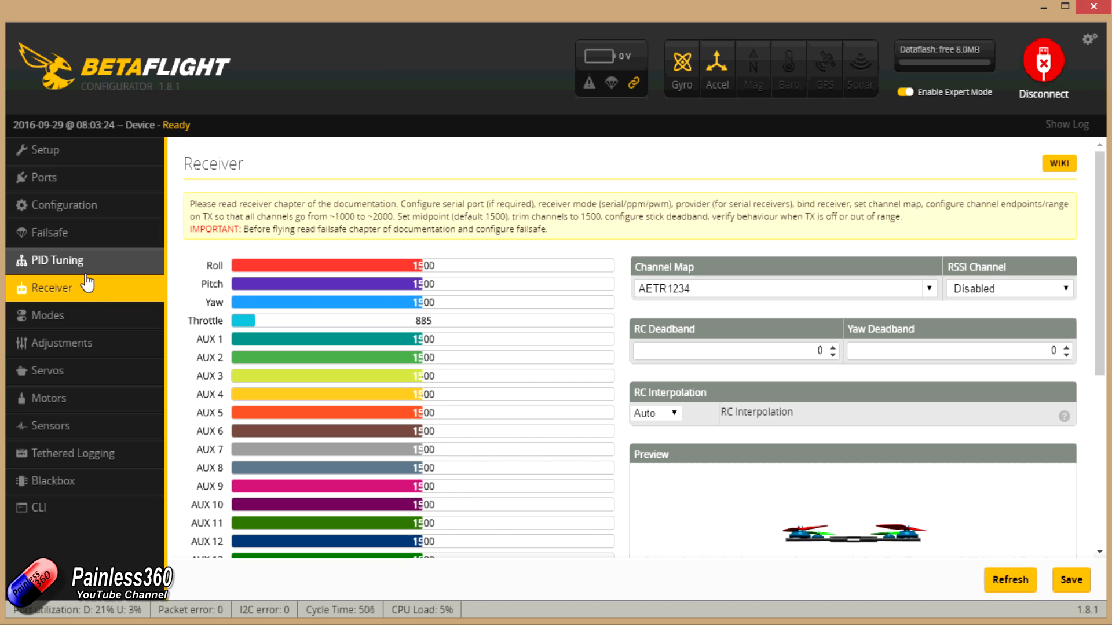
Add an ANGLE mode range on AUX 1 running from 900 to 1275
click(88, 318)
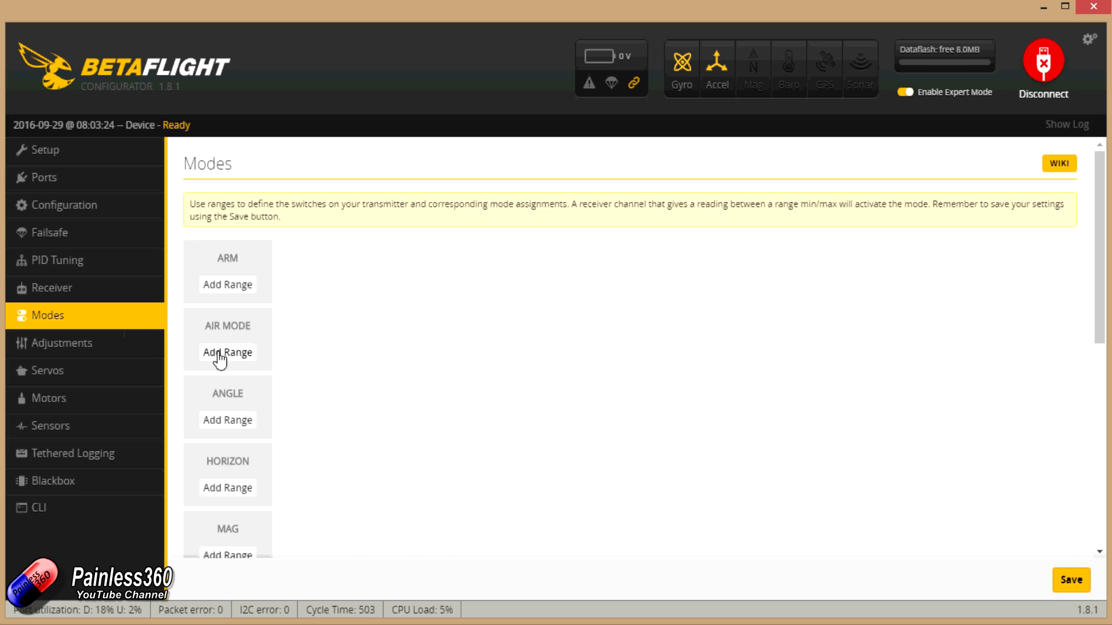
click(237, 423)
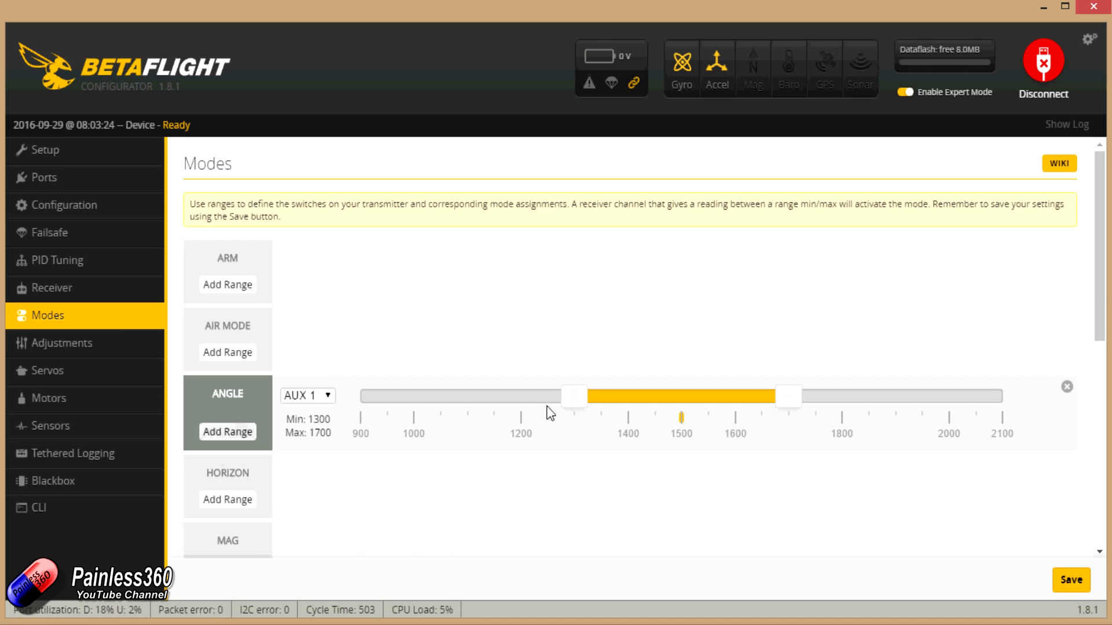
drag(574, 403, 360, 403)
drag(791, 398, 569, 399)
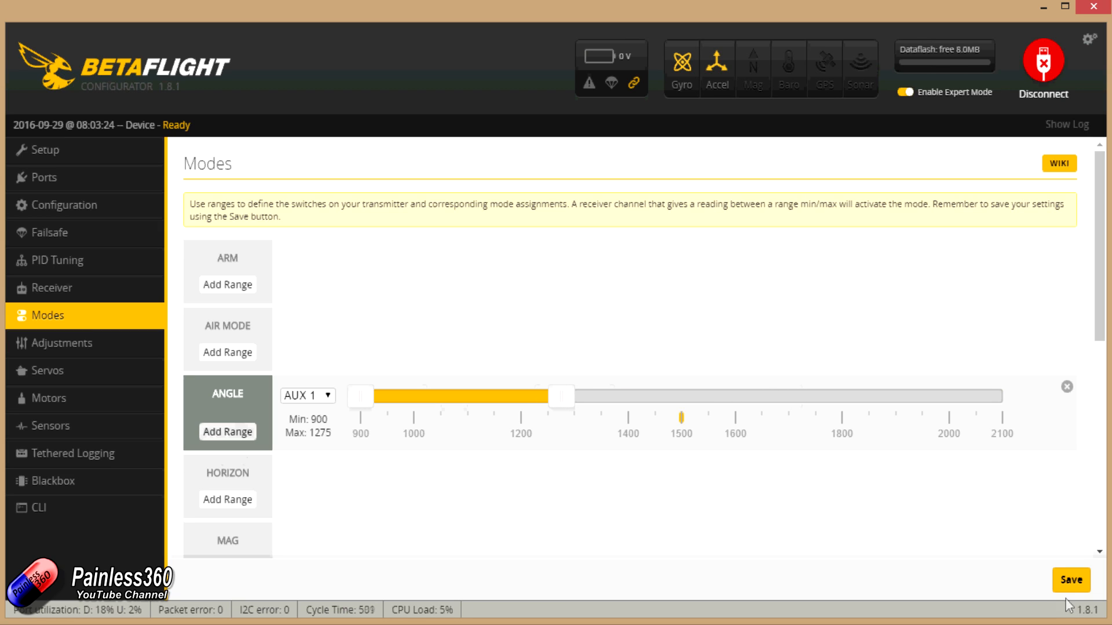
Add AUX 1 ranges for HORIZON from 1300 to 1700 and AIR MODE from 1300 to 2100, and save the modes
drag(1099, 273, 1102, 313)
click(229, 408)
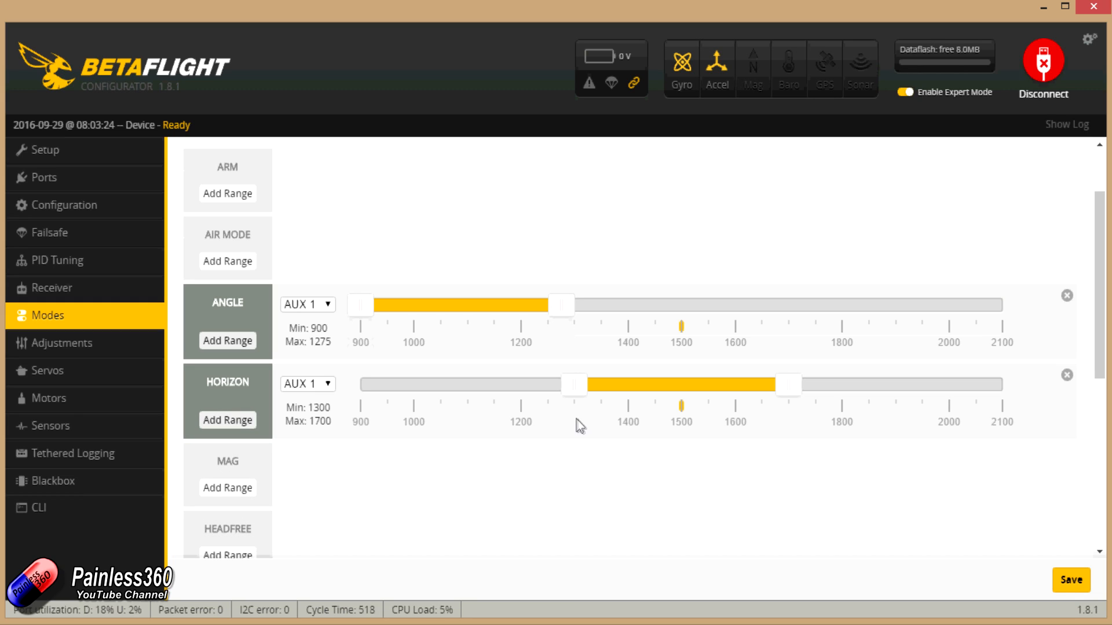
click(229, 262)
drag(780, 242, 1049, 232)
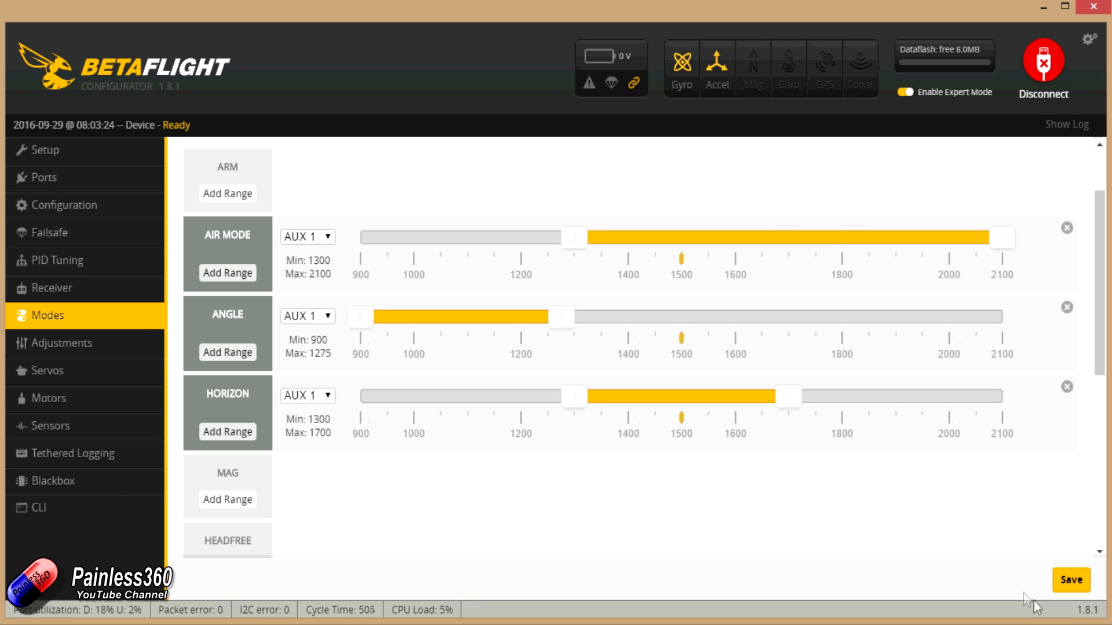
click(1057, 586)
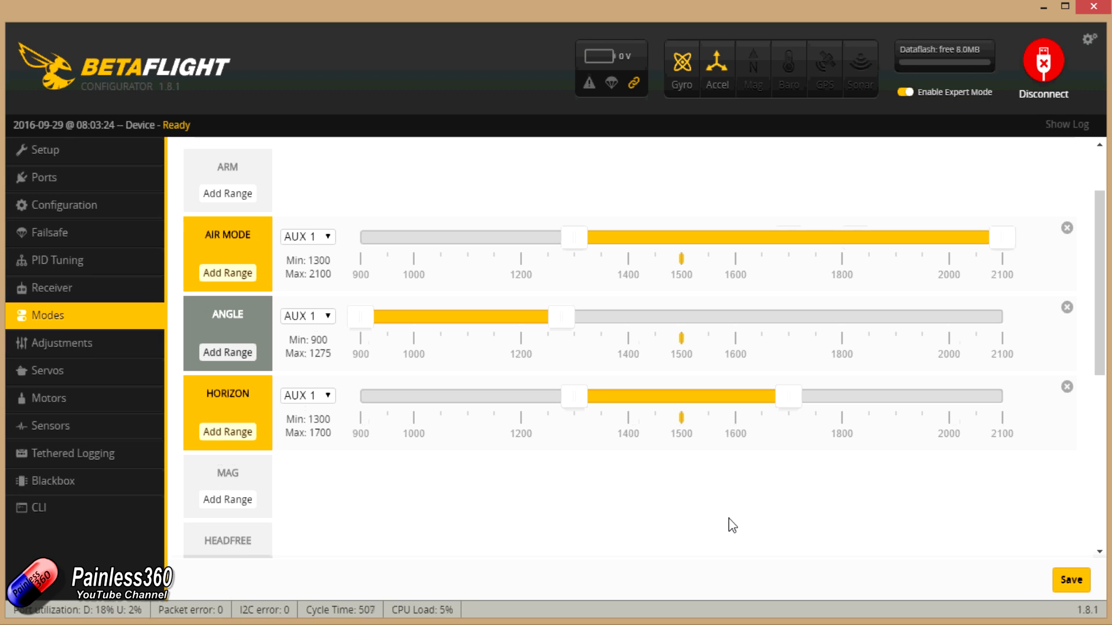
Review the setup, ports, configuration and failsafe pages of the configured board
click(78, 153)
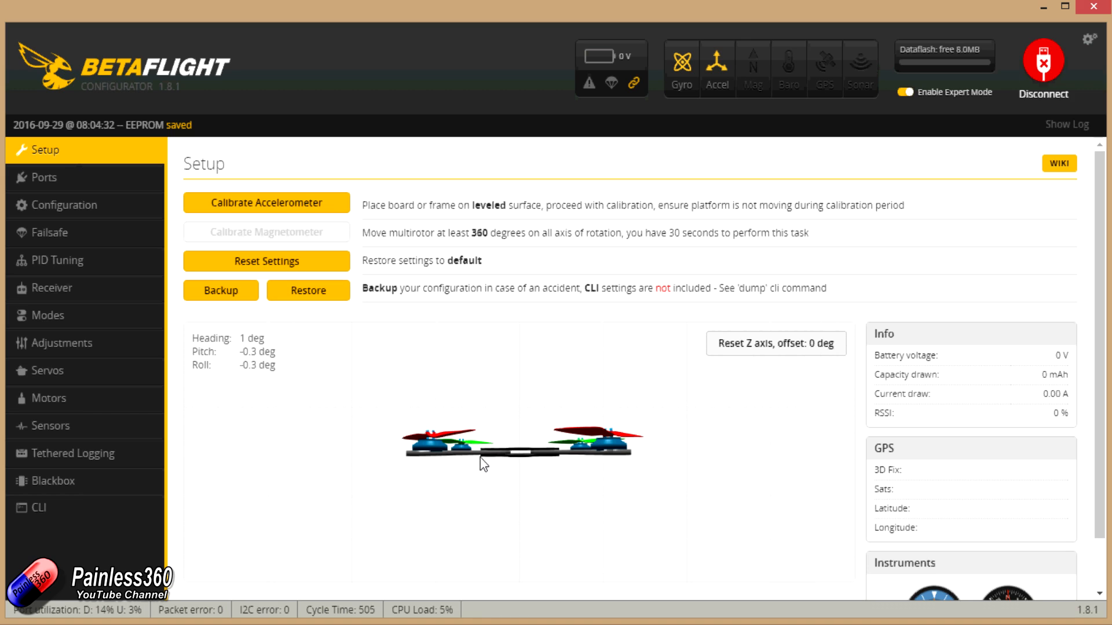
click(84, 184)
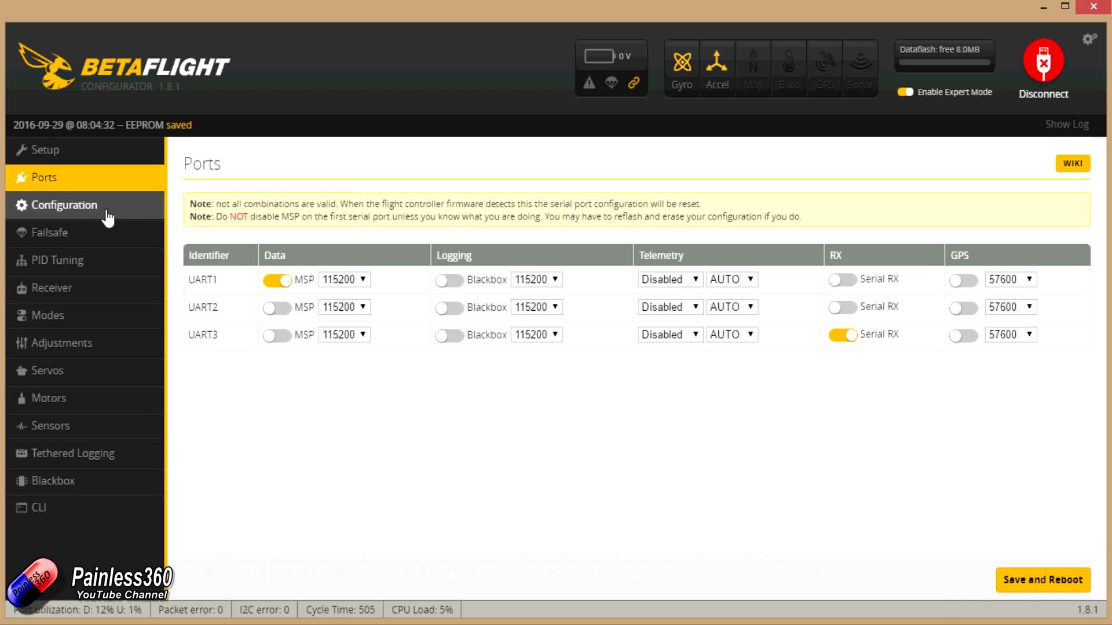
click(107, 217)
drag(1106, 194, 1097, 341)
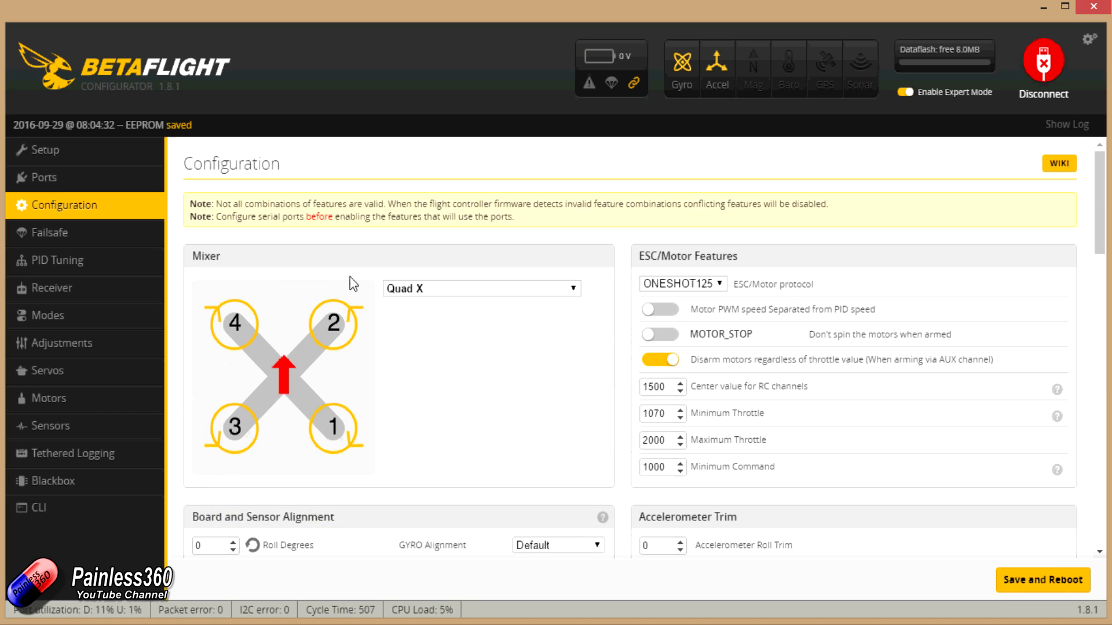
click(99, 233)
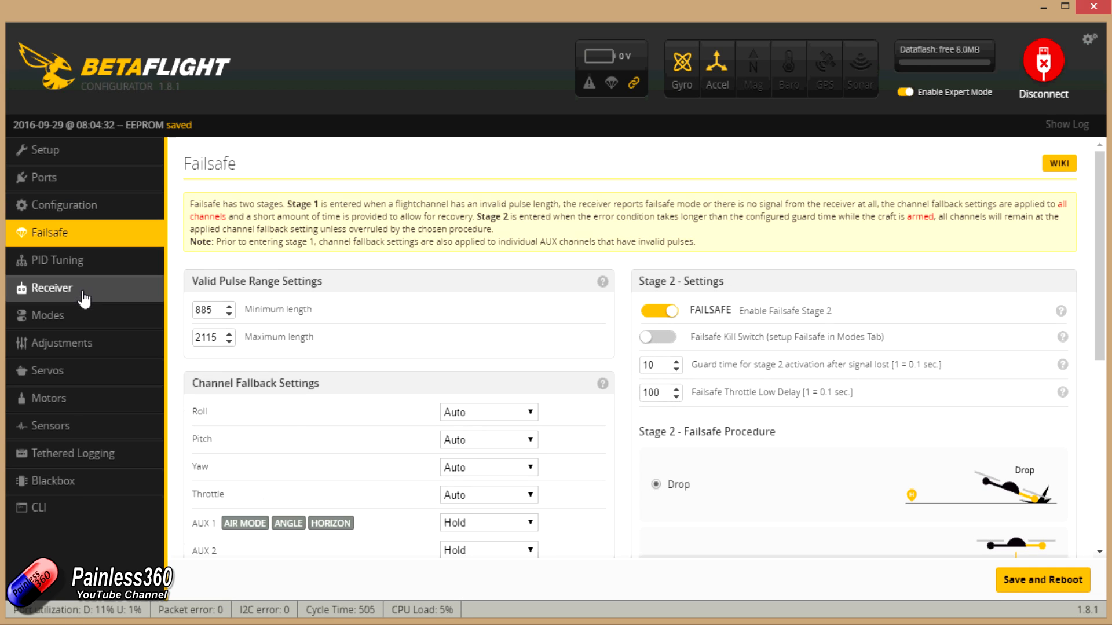
Review the receiver channels and the AUX 1 mode ranges, and return to the setup page
click(82, 291)
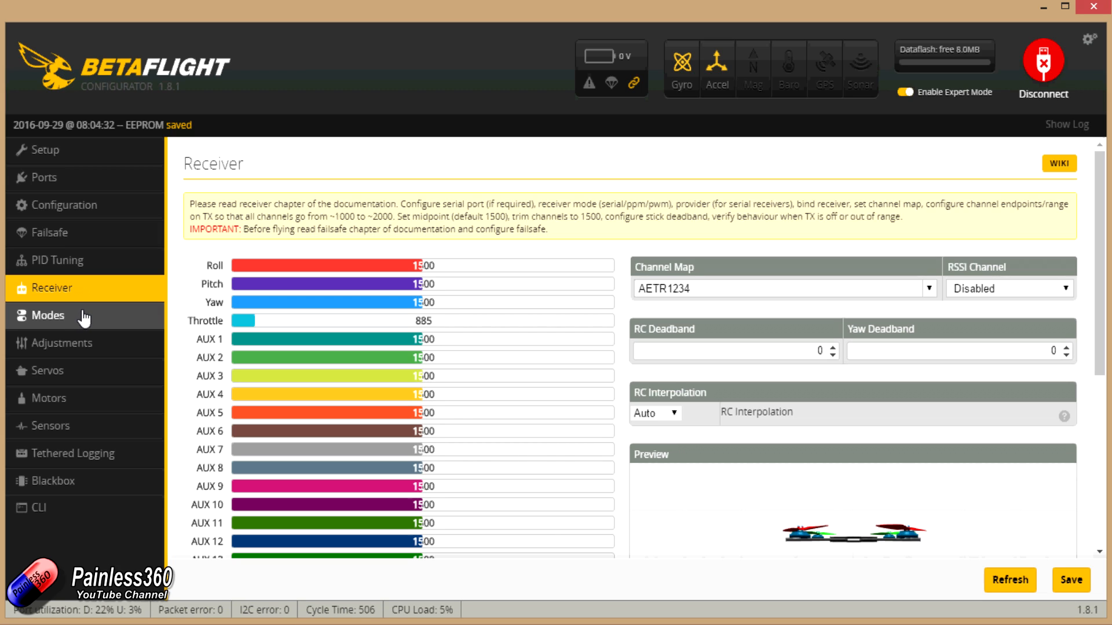
click(84, 318)
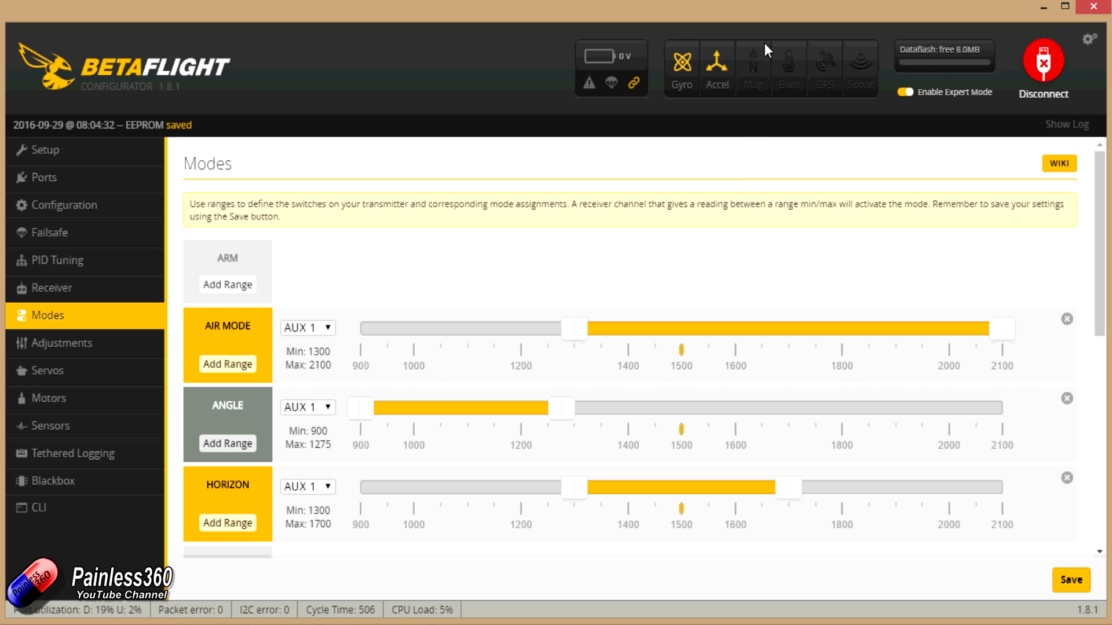
click(59, 155)
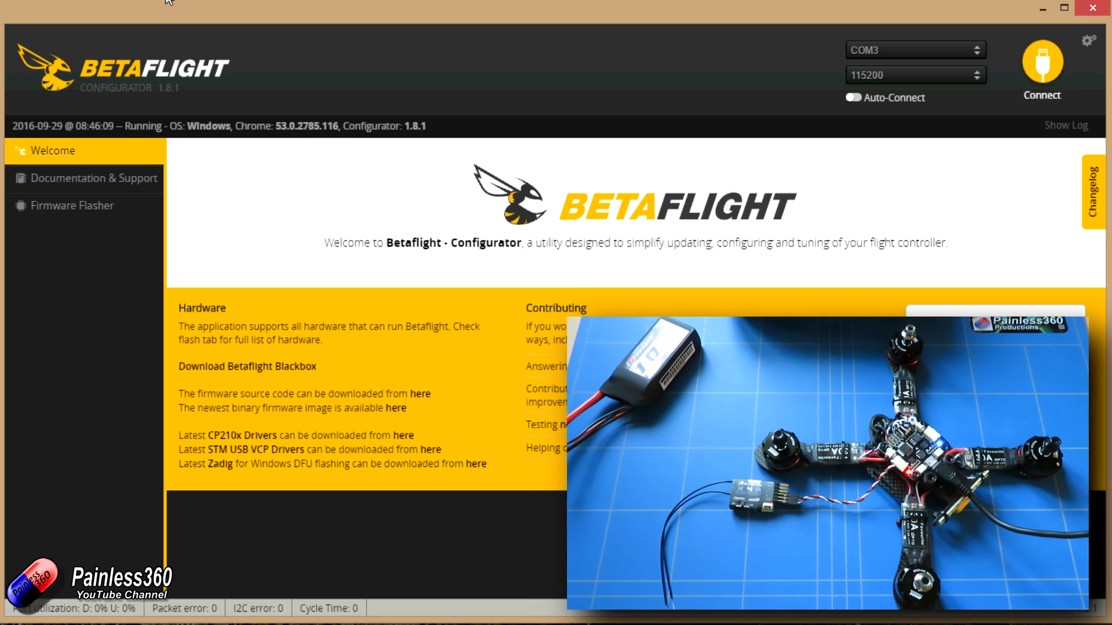
Connect to the flight controller on COM3 at 115200 baud and show its receiver channels
click(1047, 68)
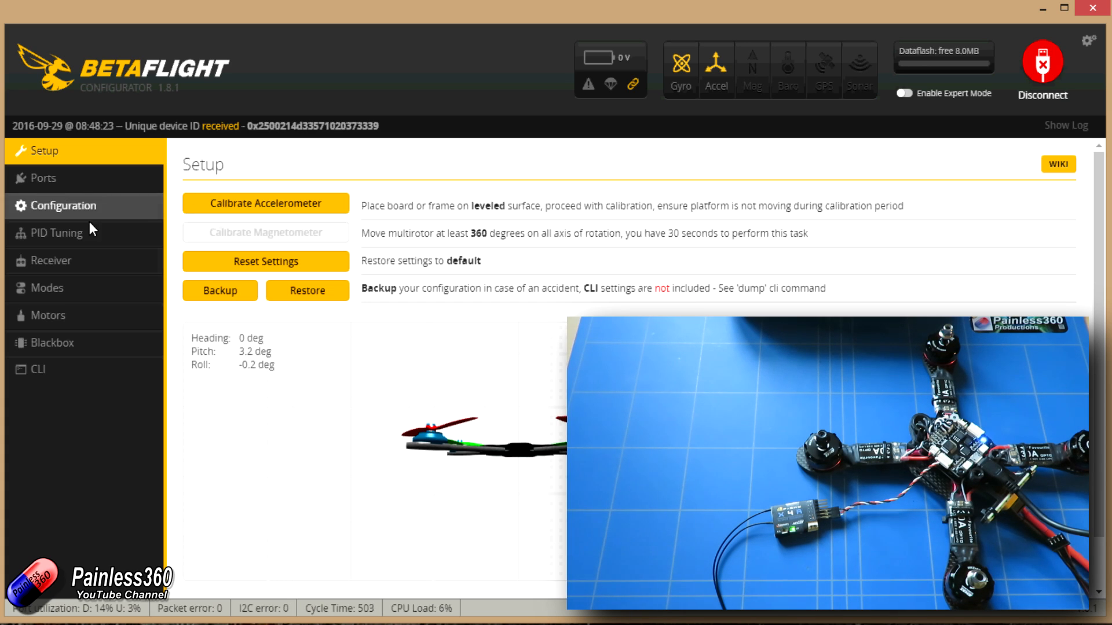
click(87, 262)
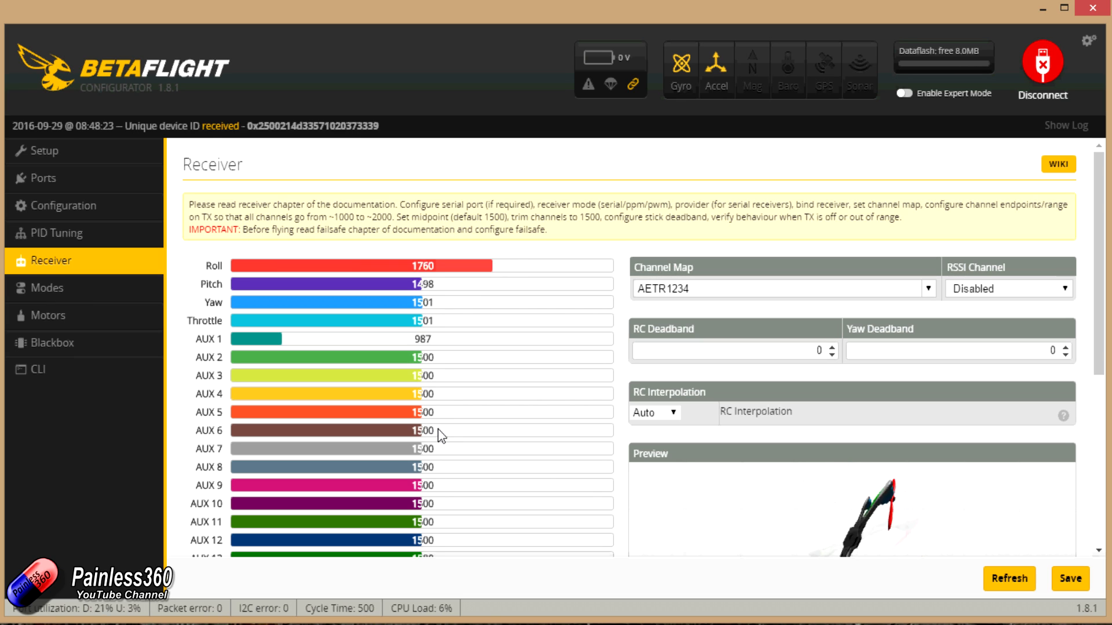
Try the Default and Futaba / Hitec channel maps for the receiver and save the AETR1234 order
click(928, 289)
click(728, 305)
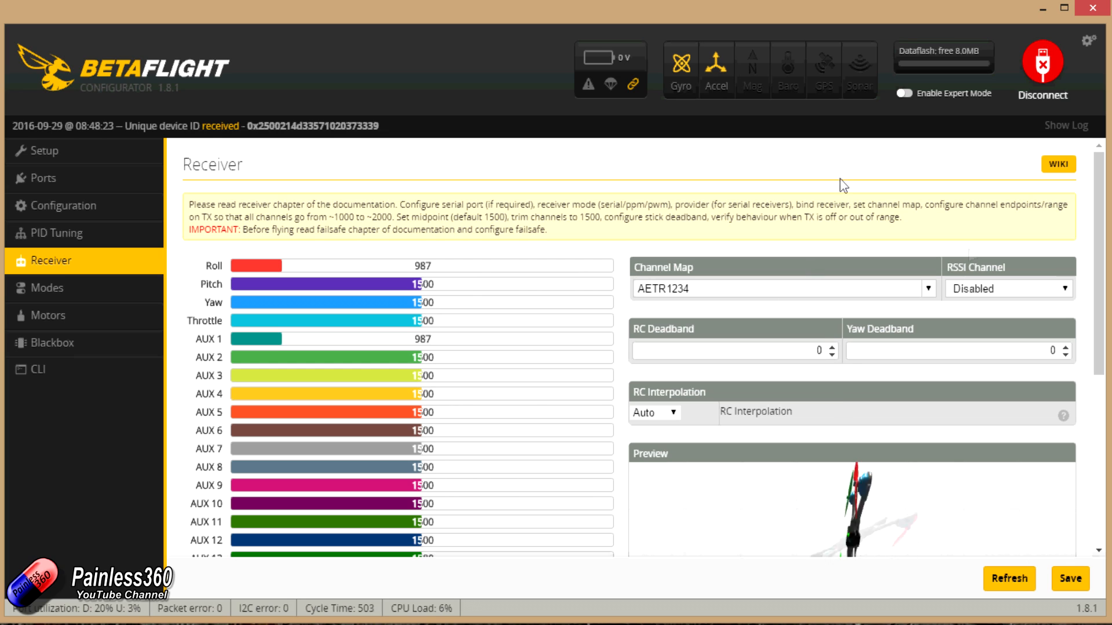
click(928, 289)
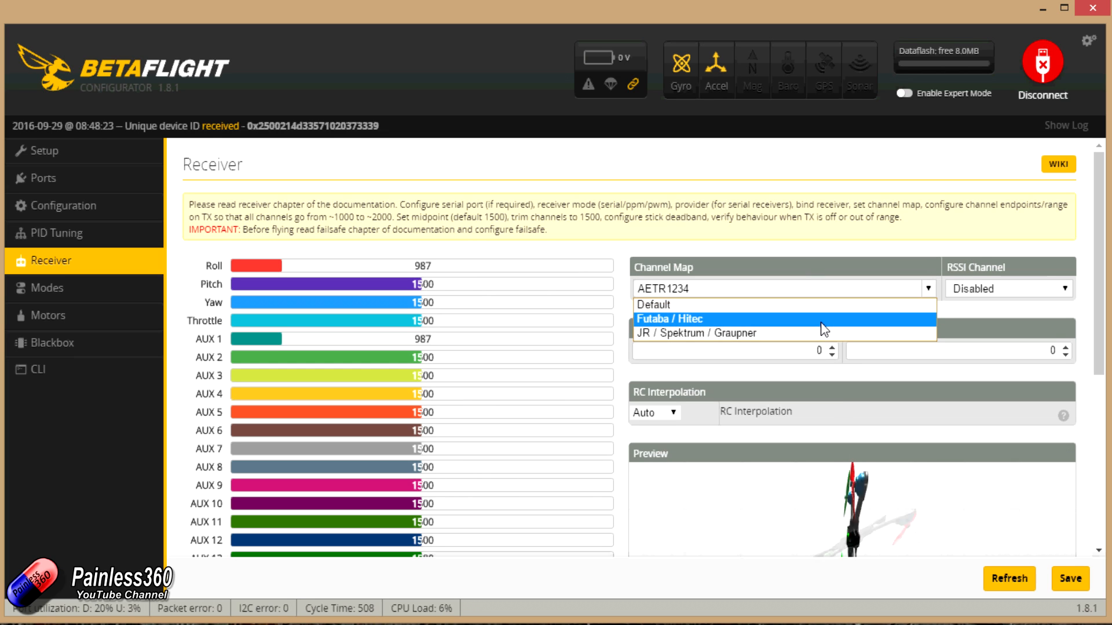
click(824, 329)
click(1073, 580)
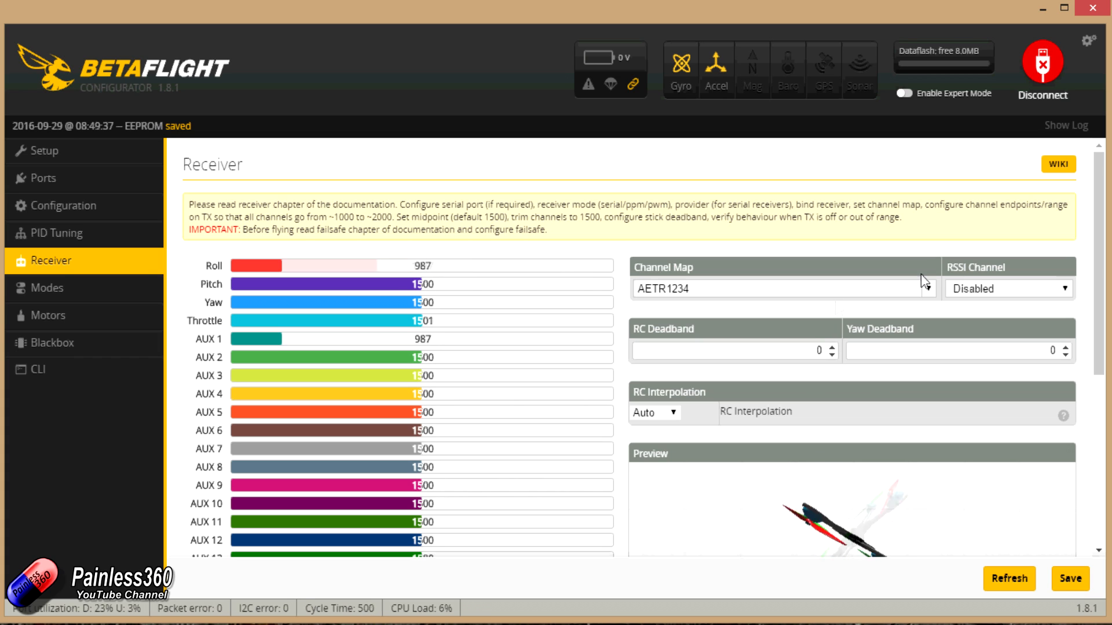
Set the receiver's channel map to JR / Spektrum / Graupner (TAER1234) and save it
click(929, 287)
click(801, 334)
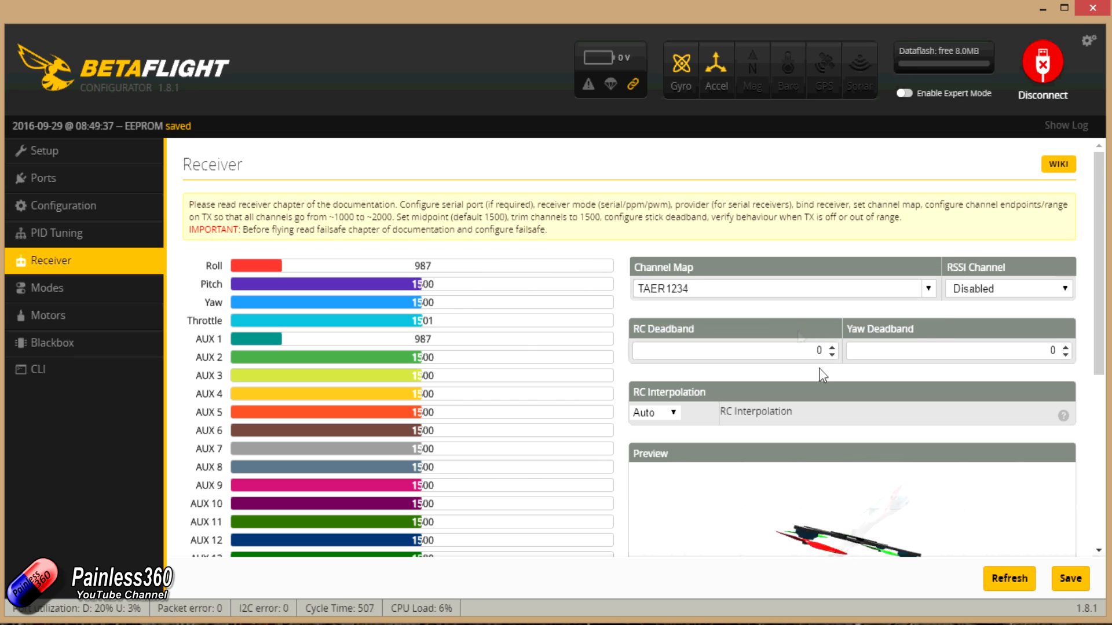
click(1065, 580)
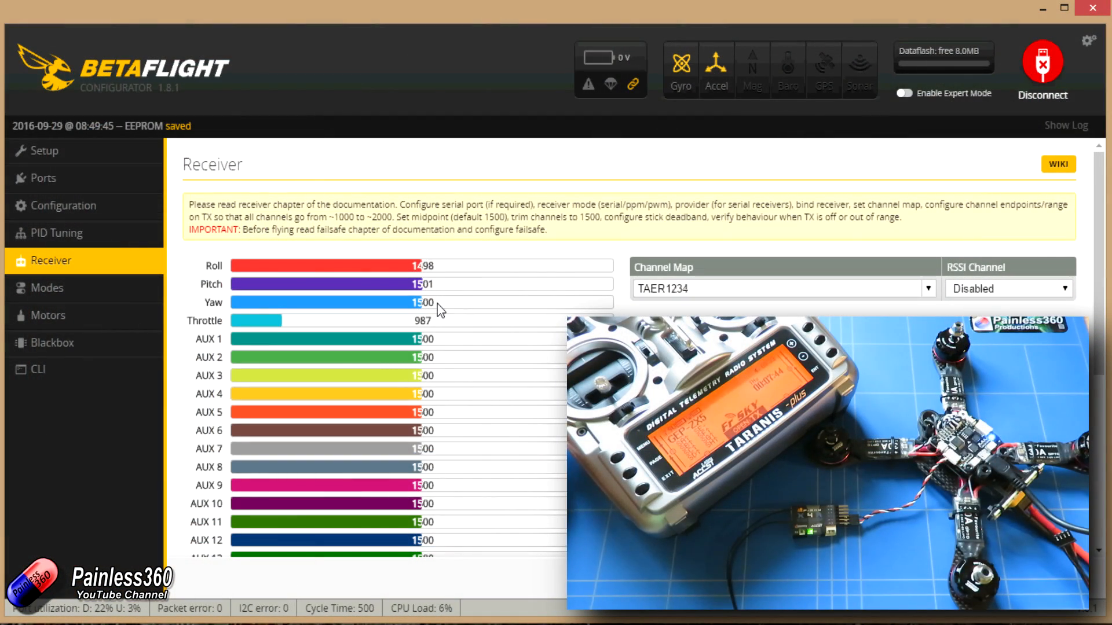
Check the AUX 1 mode ranges, enable motor control and test motors 4, 3, 2 and 1 individually
click(114, 289)
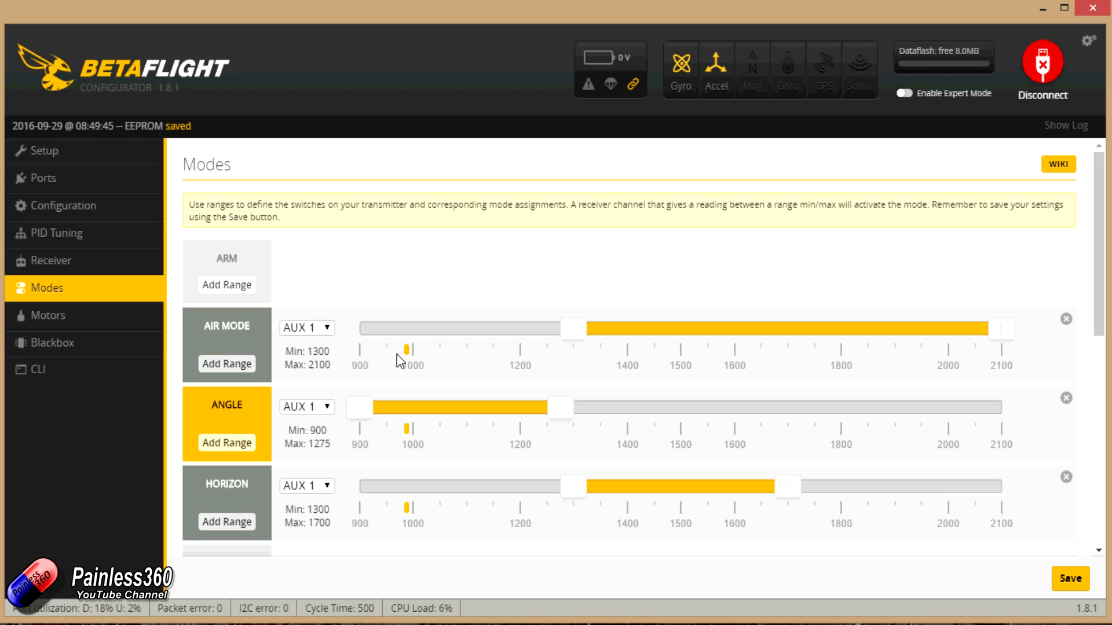
click(19, 319)
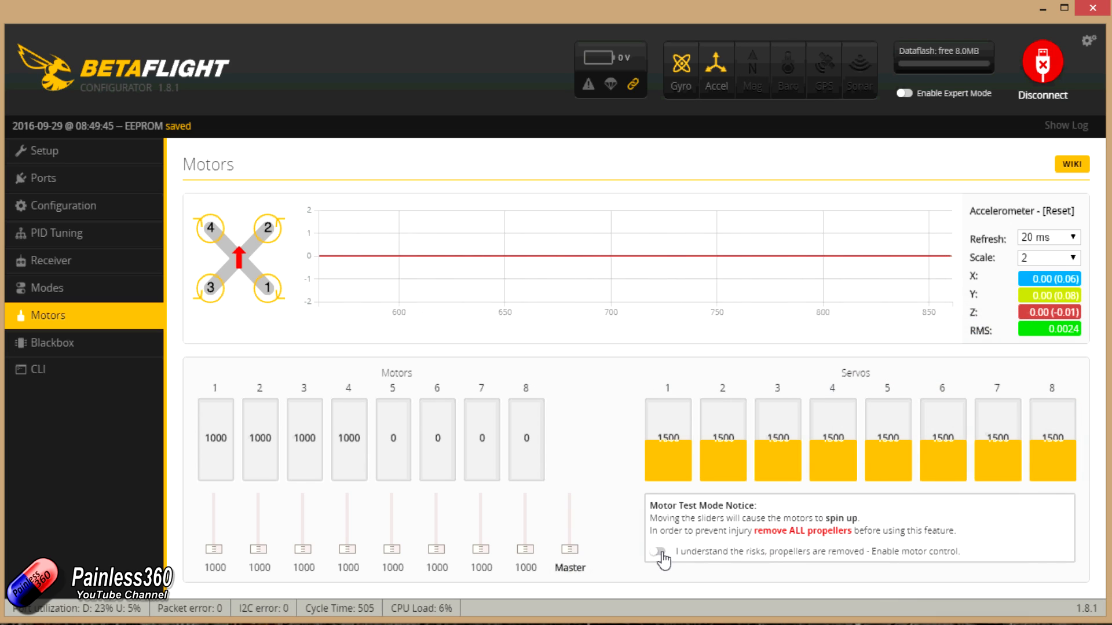
click(661, 553)
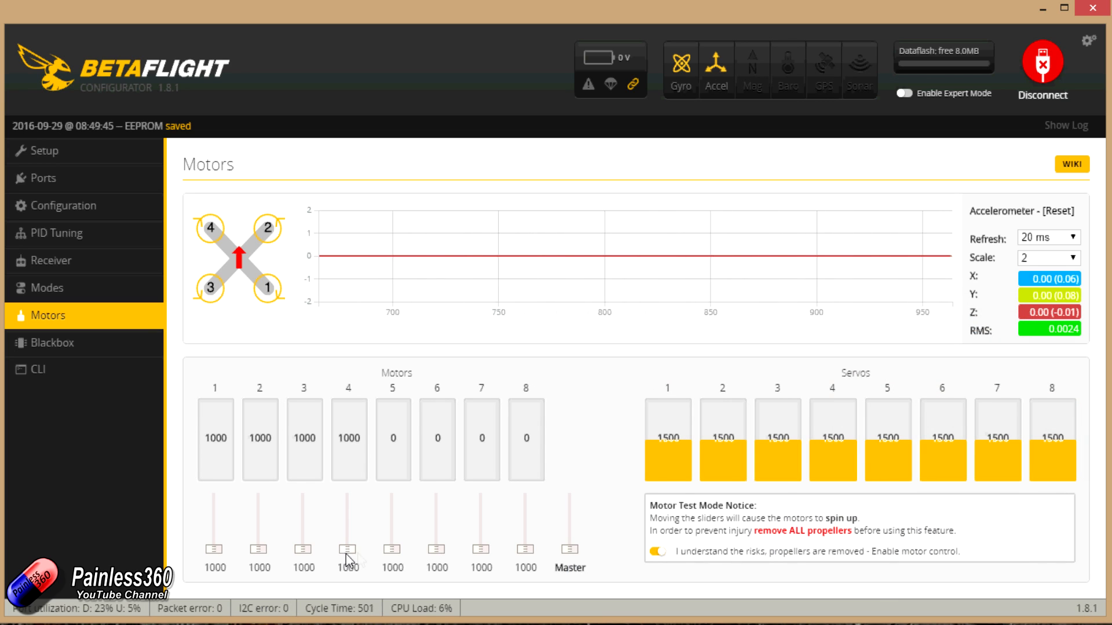
drag(348, 550, 352, 573)
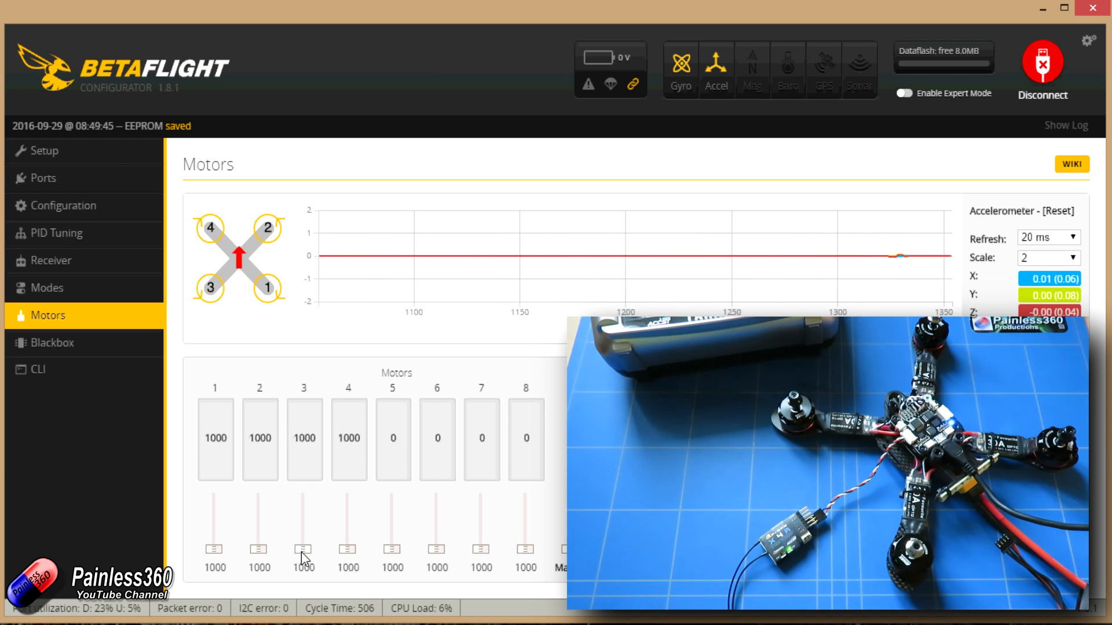
drag(302, 551, 258, 550)
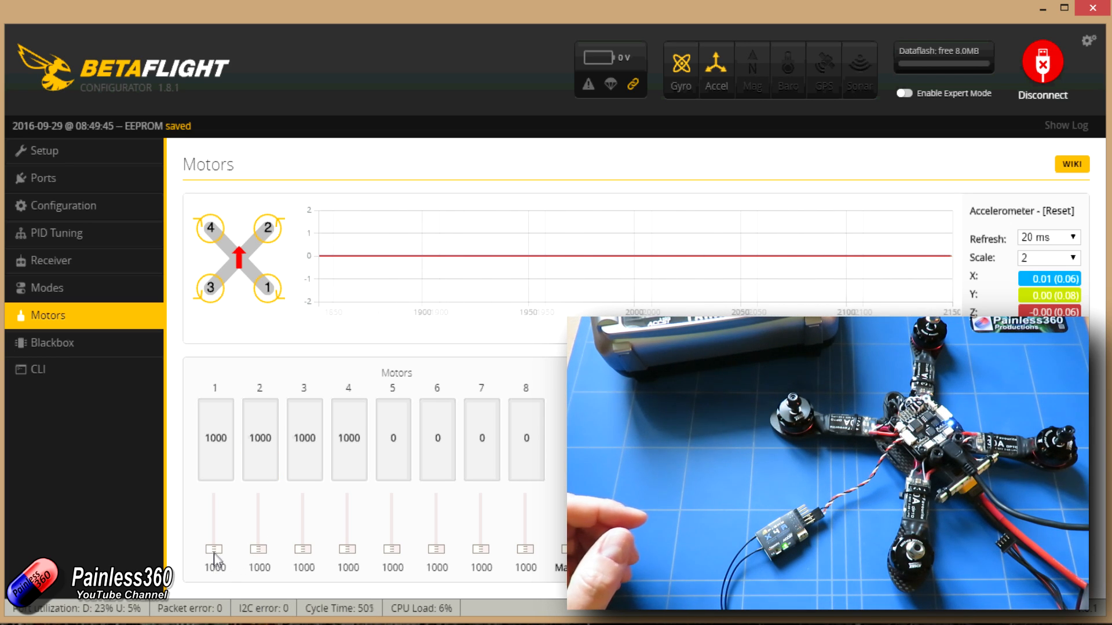
mouse_move(214, 550)
mouse_down()
mouse_move(214, 537)
mouse_move(214, 550)
mouse_up()
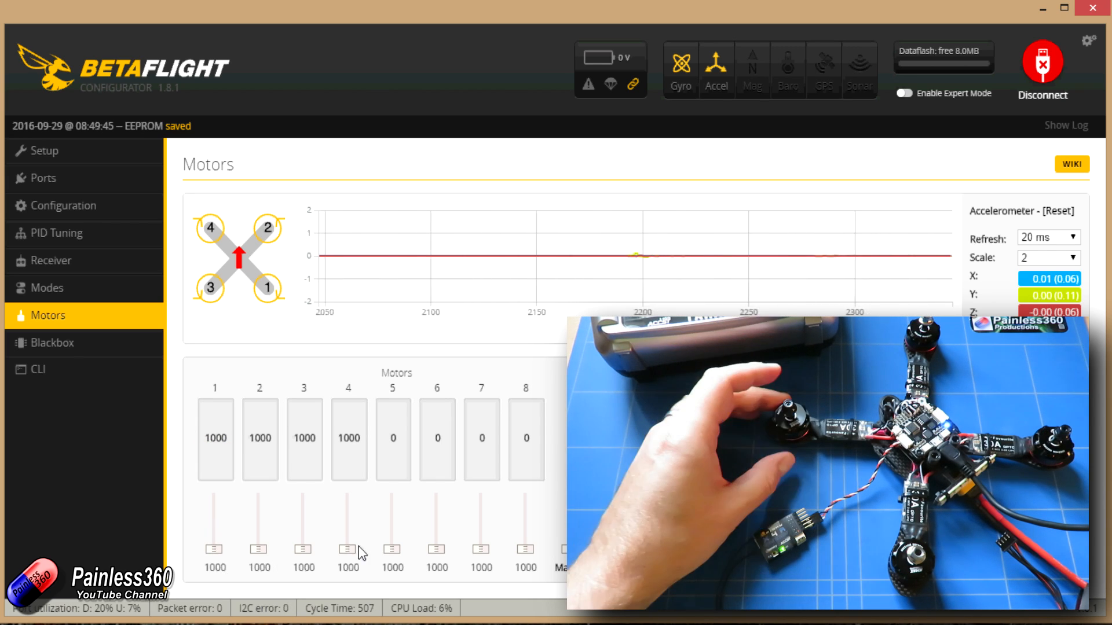
mouse_move(347, 549)
mouse_down()
mouse_move(340, 514)
mouse_move(340, 551)
mouse_up()
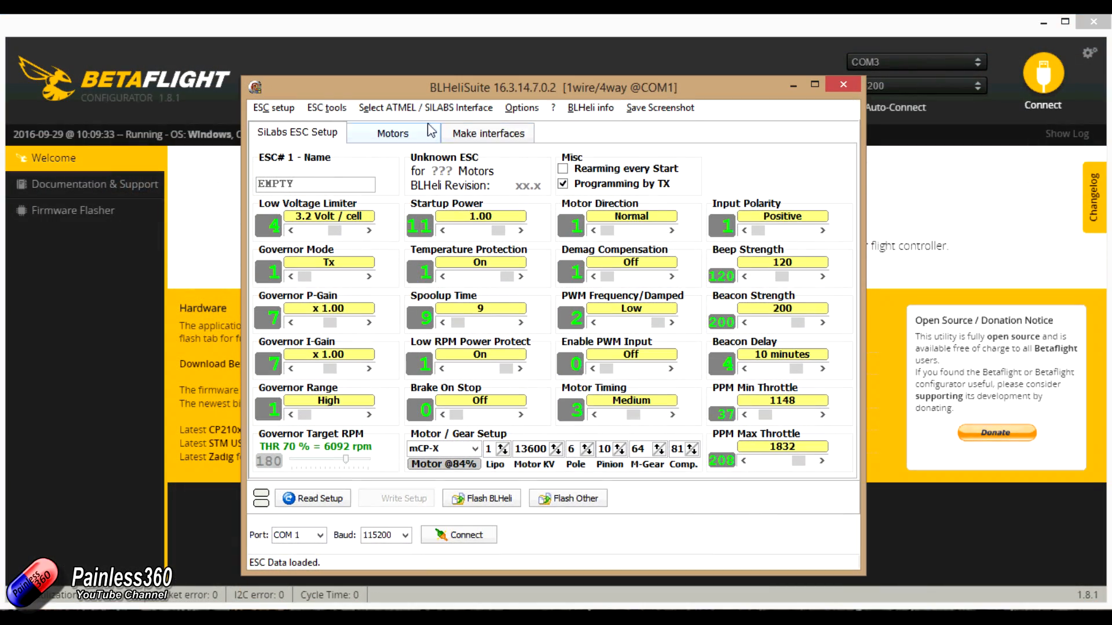
In BLHeliSuite, select the SILABS BLHeli Bootloader (Cleanflight) interface and connect to the flight controller on COM3
click(457, 108)
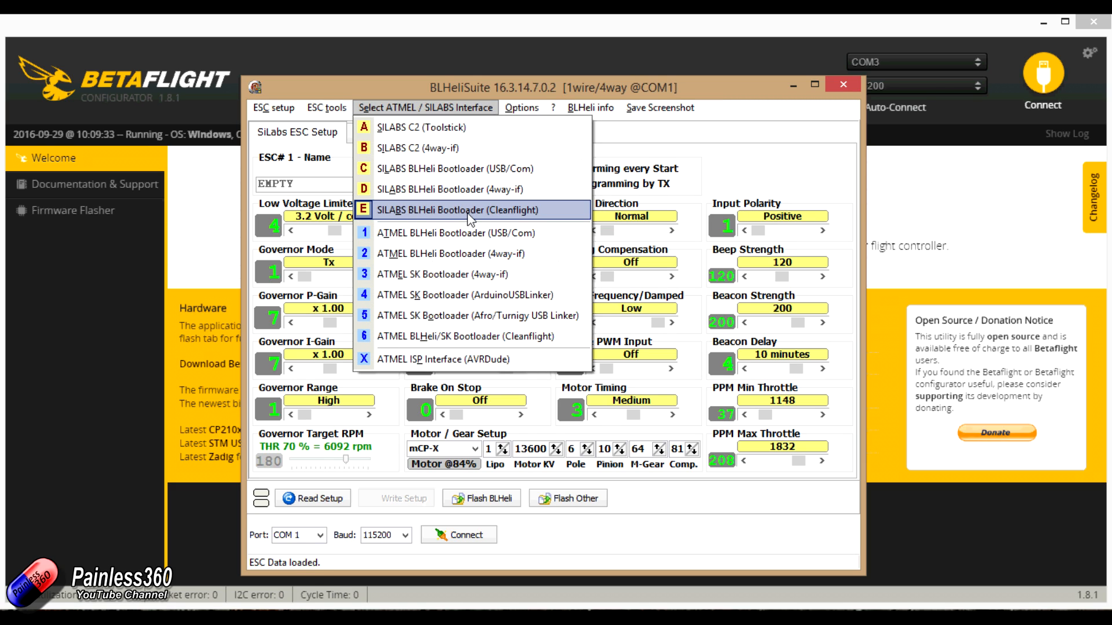
click(444, 212)
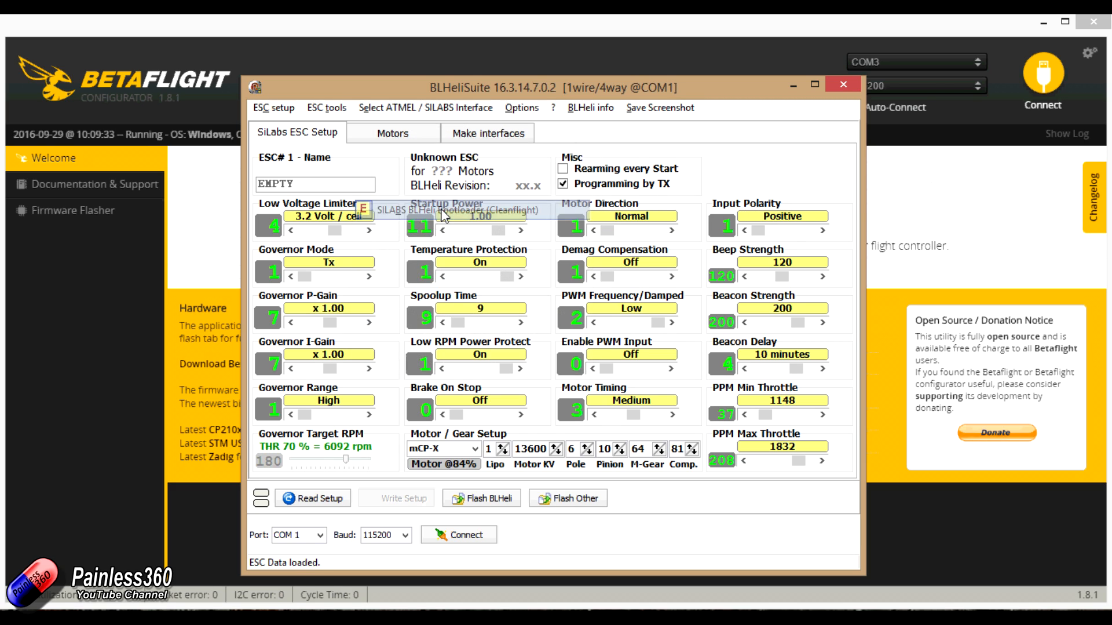
click(322, 534)
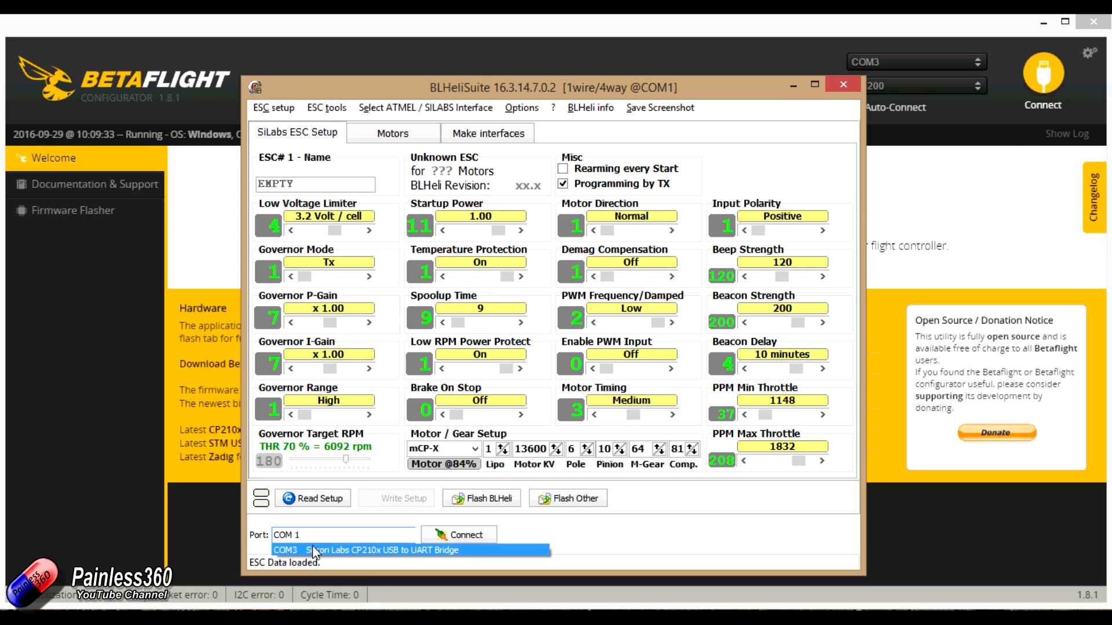
click(312, 551)
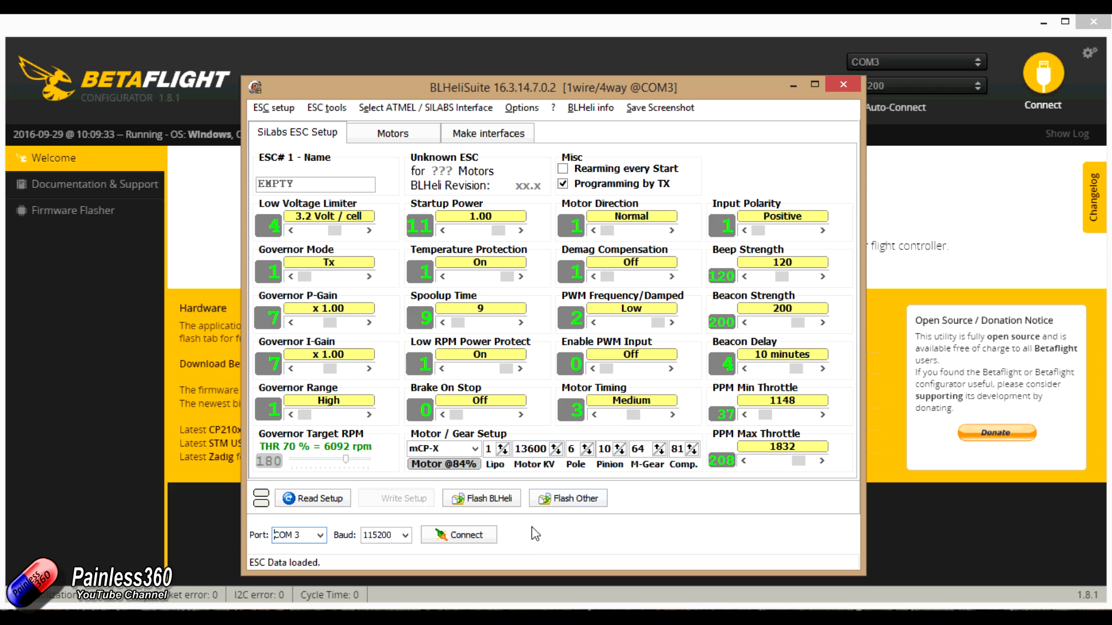
click(448, 537)
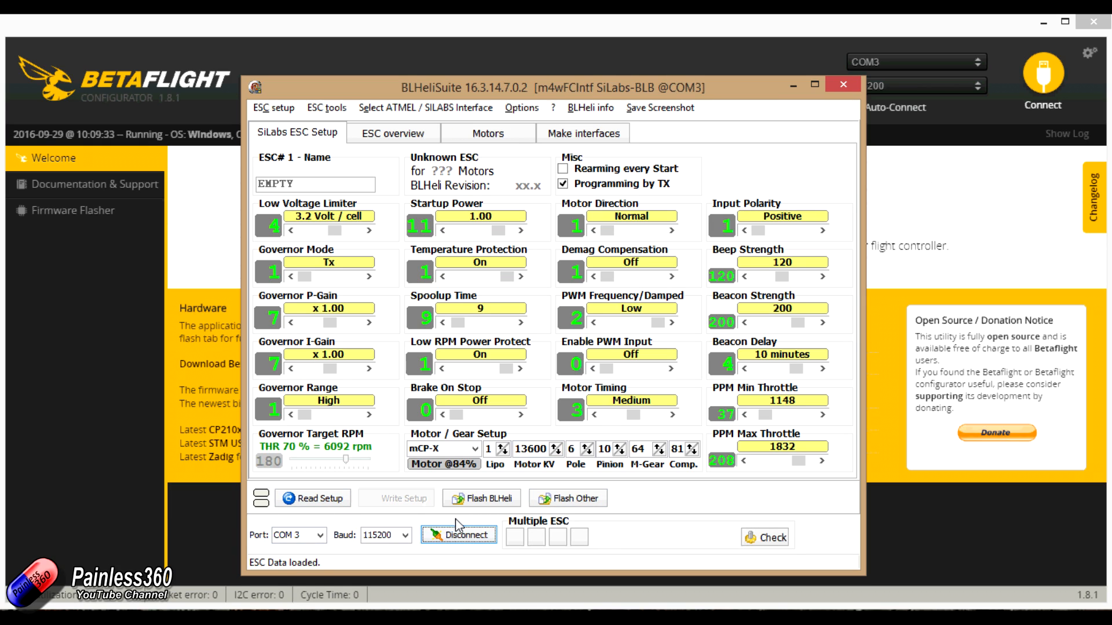
Read the setup of the four connected ESCs and check their firmware details
click(316, 498)
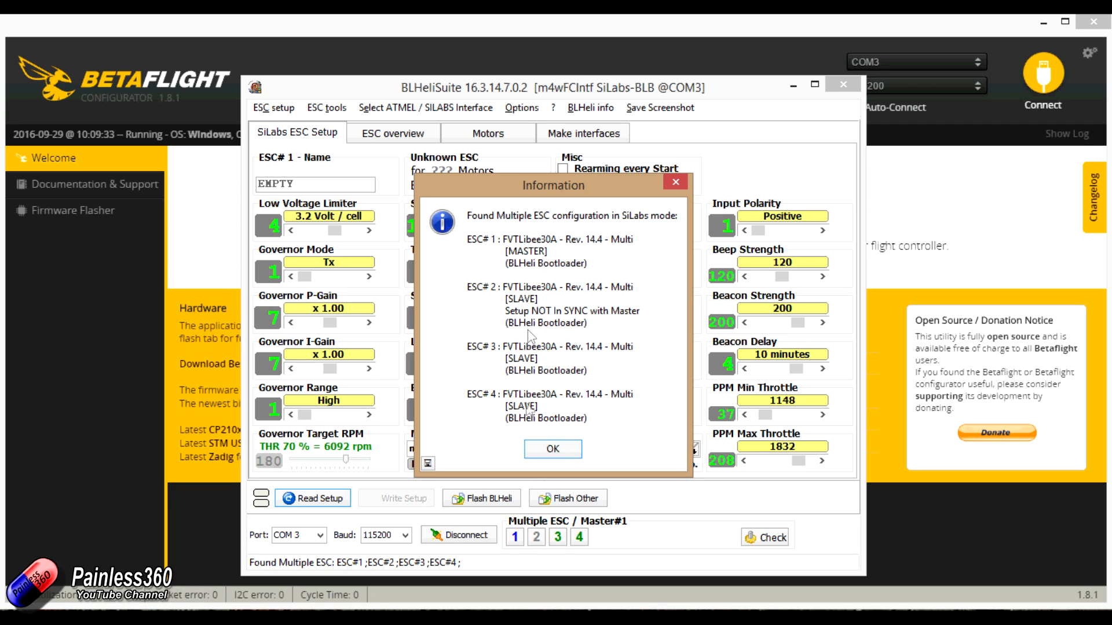
click(552, 449)
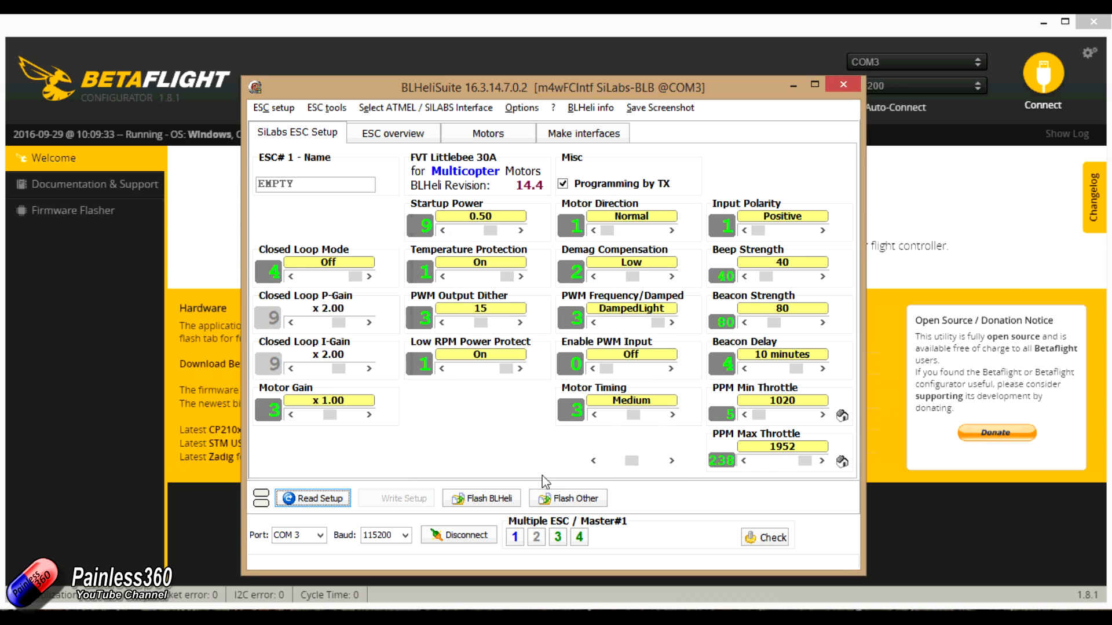
click(556, 540)
click(580, 538)
click(562, 538)
click(535, 538)
click(581, 537)
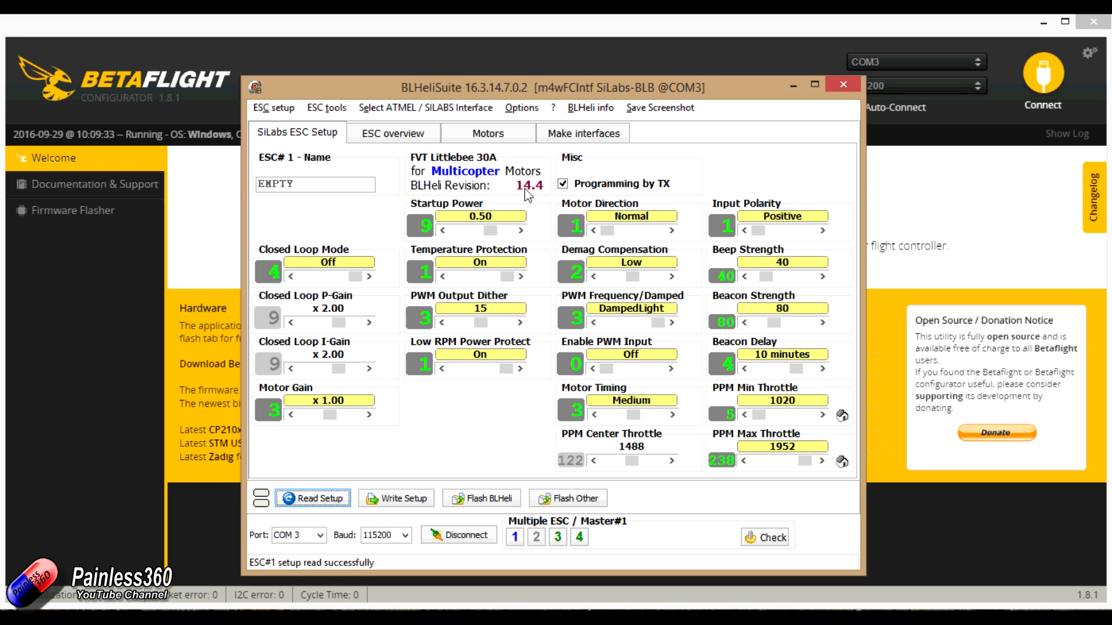
Flash ESC 1 with the FVT Littlebee 30A MULTI firmware Rev 14.7 and write the current settings to it
click(487, 498)
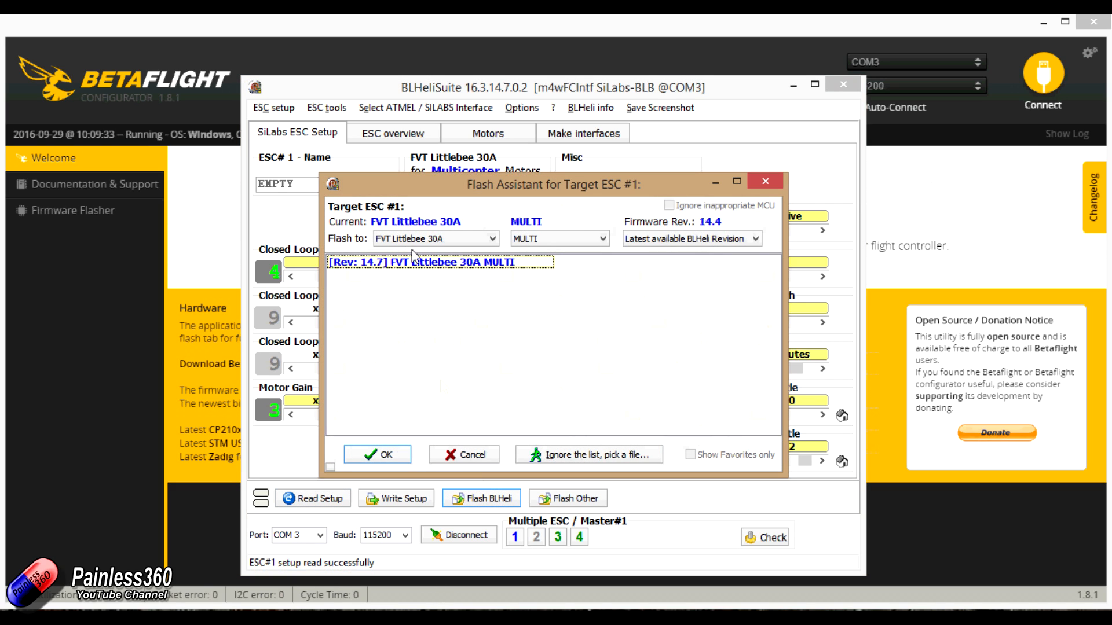
click(412, 264)
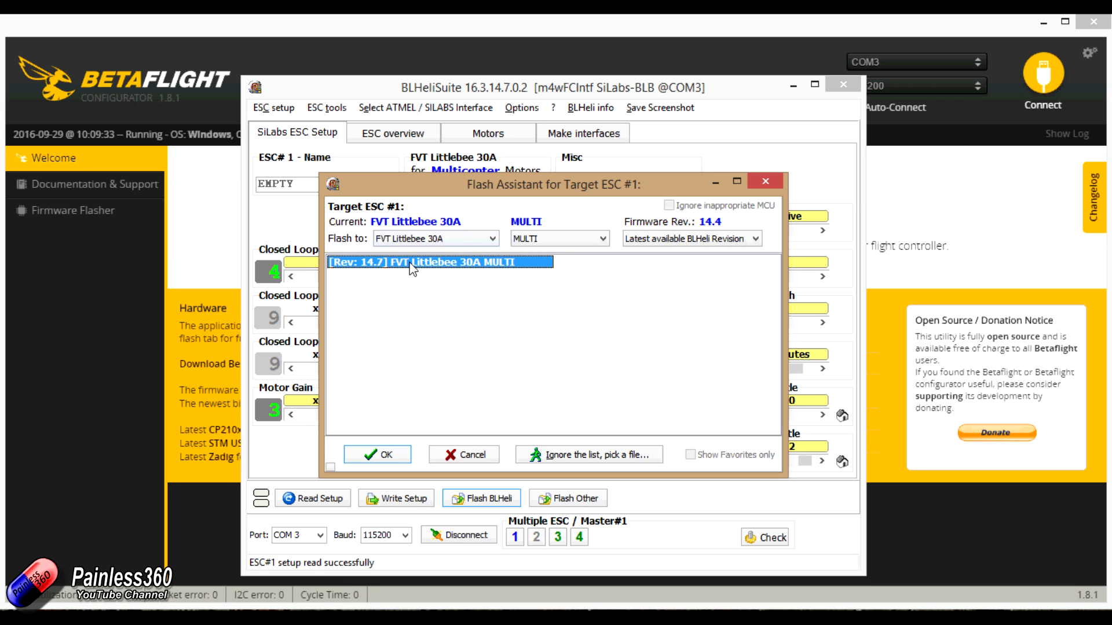
click(380, 455)
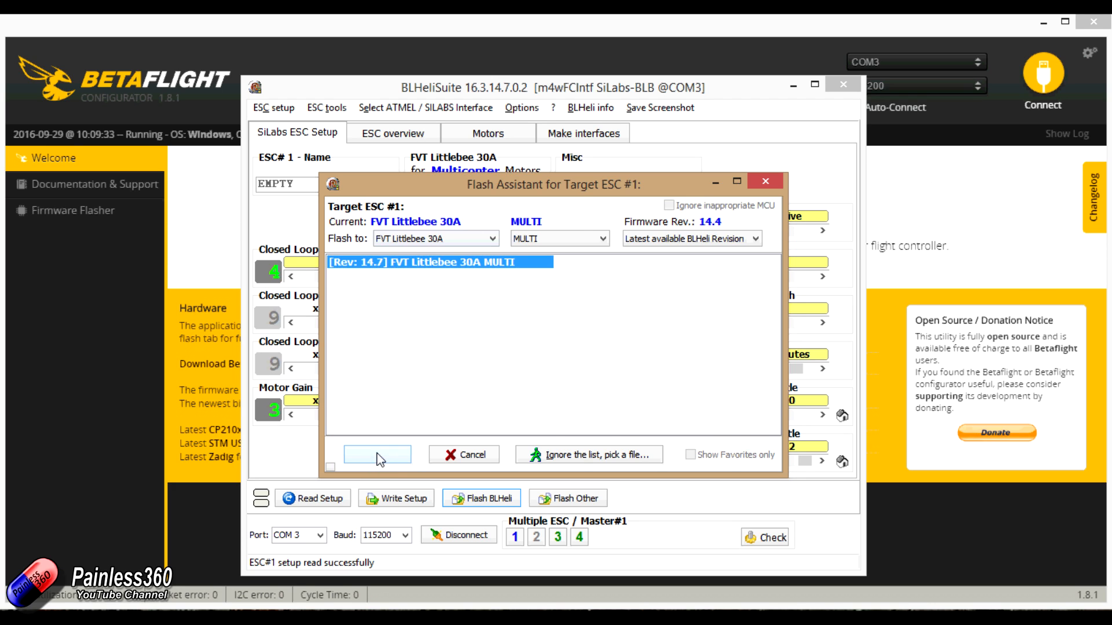
click(382, 382)
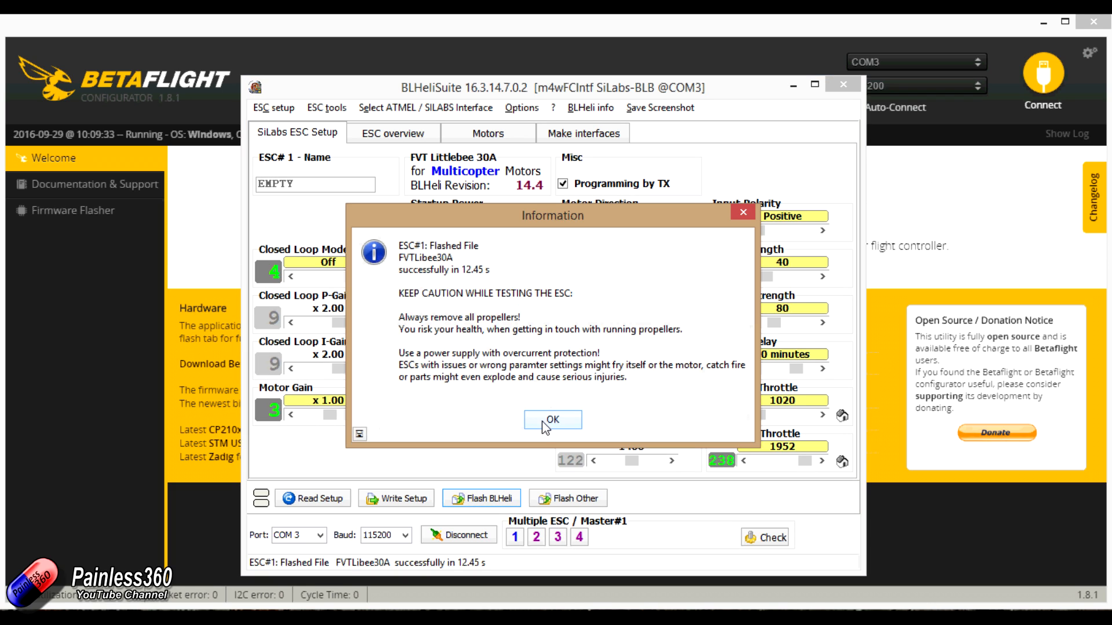
click(544, 421)
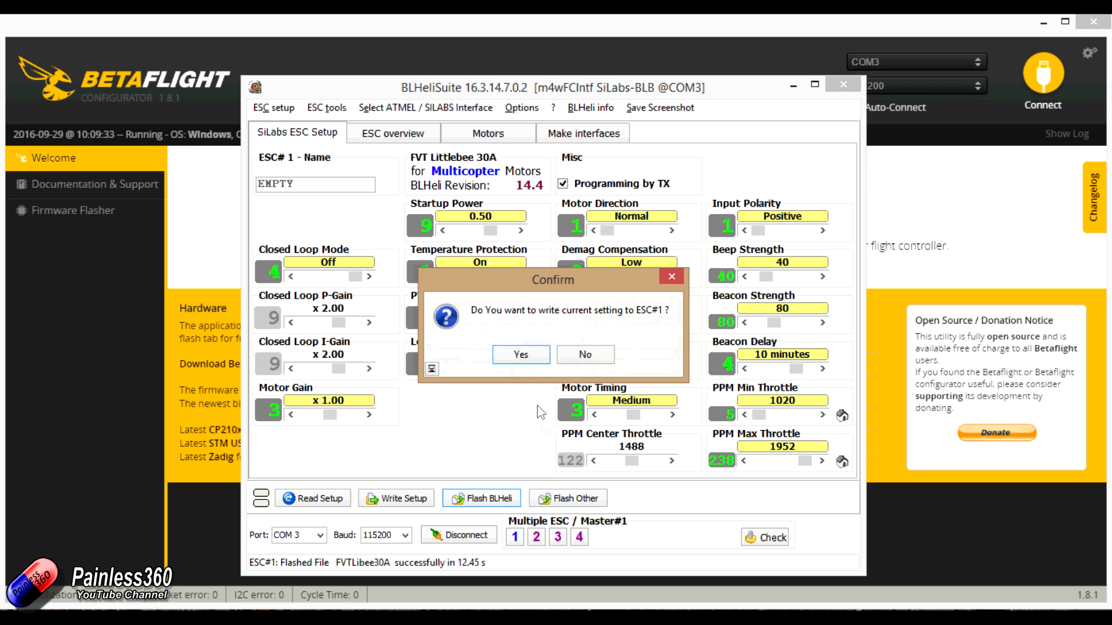
click(520, 355)
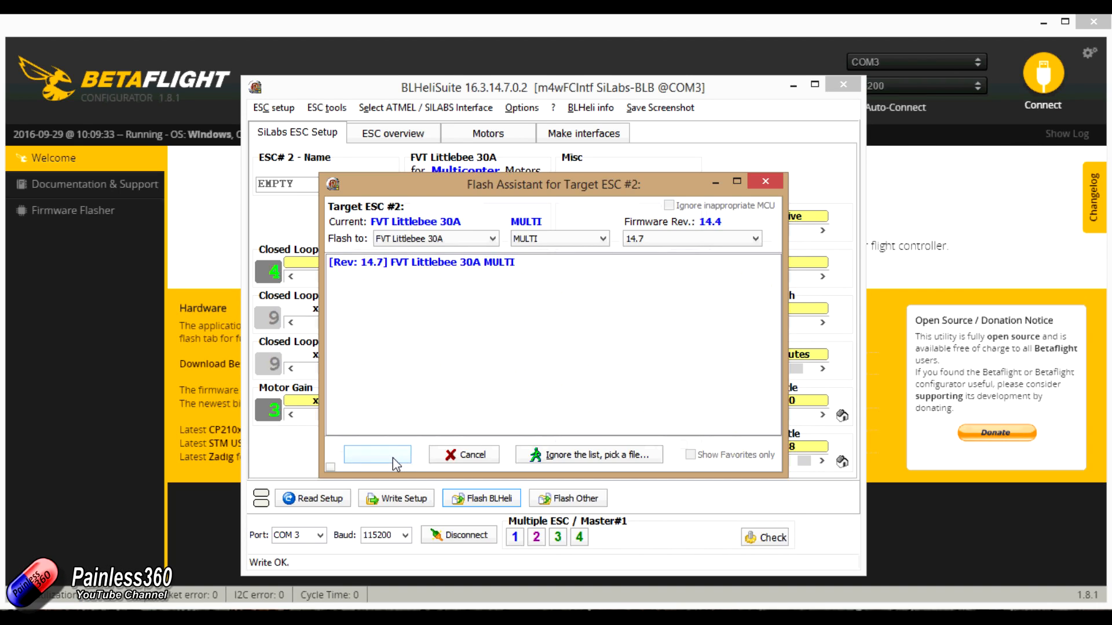
Flash ESC 2 with the FVT Littlebee 30A MULTI firmware Rev 14.7 and write its current settings
key(Return)
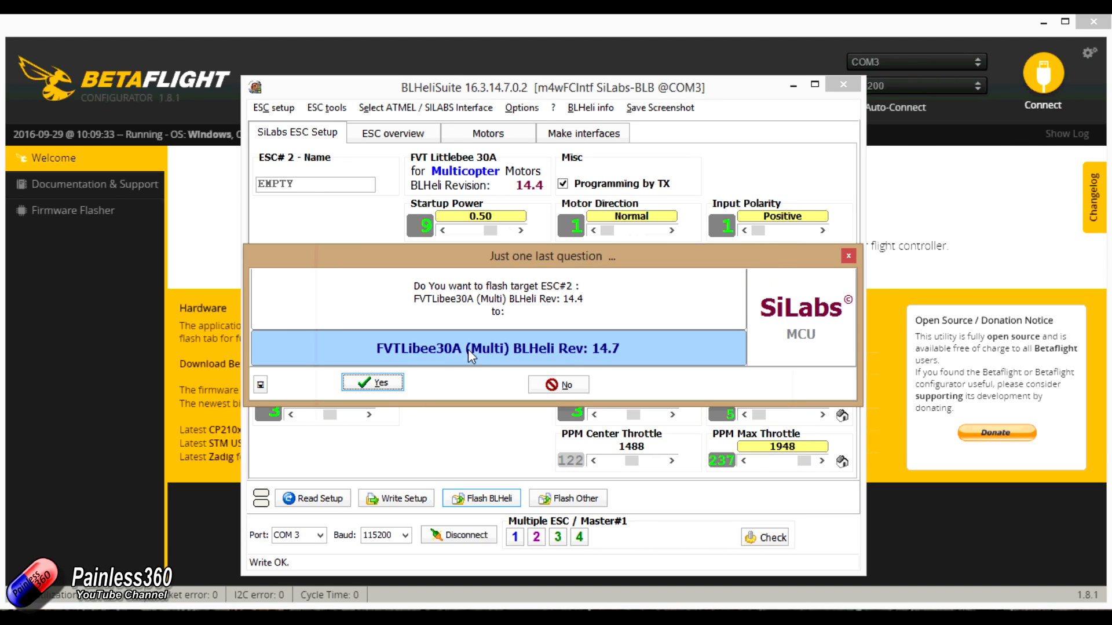
click(372, 382)
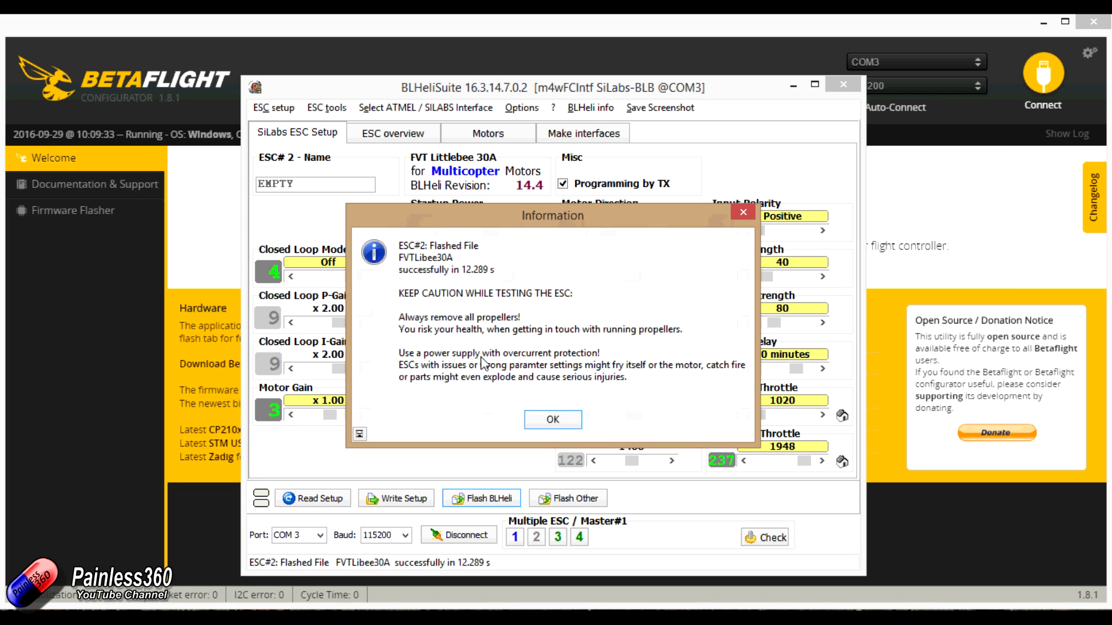
click(553, 421)
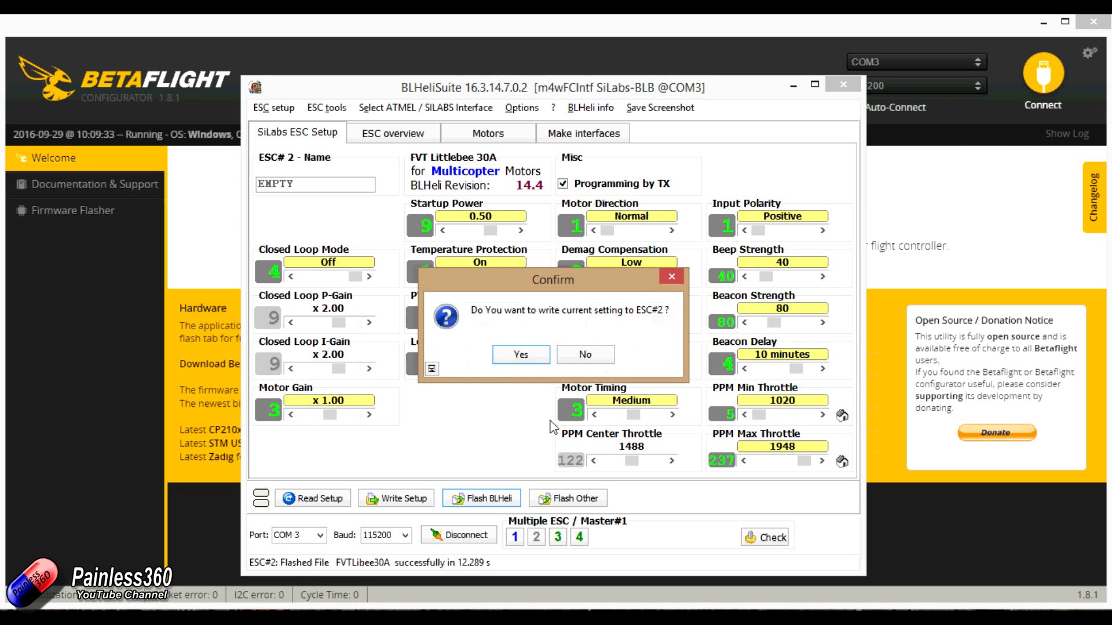
click(523, 356)
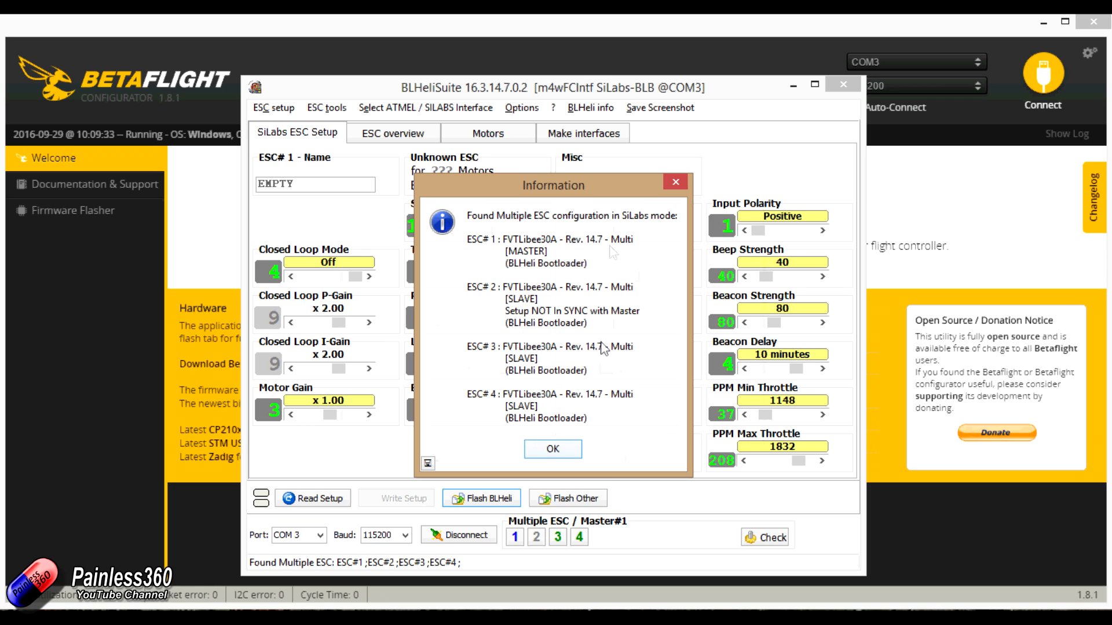
Compare the firmware revision and throttle settings of all four ESCs in the ESC overview
click(551, 455)
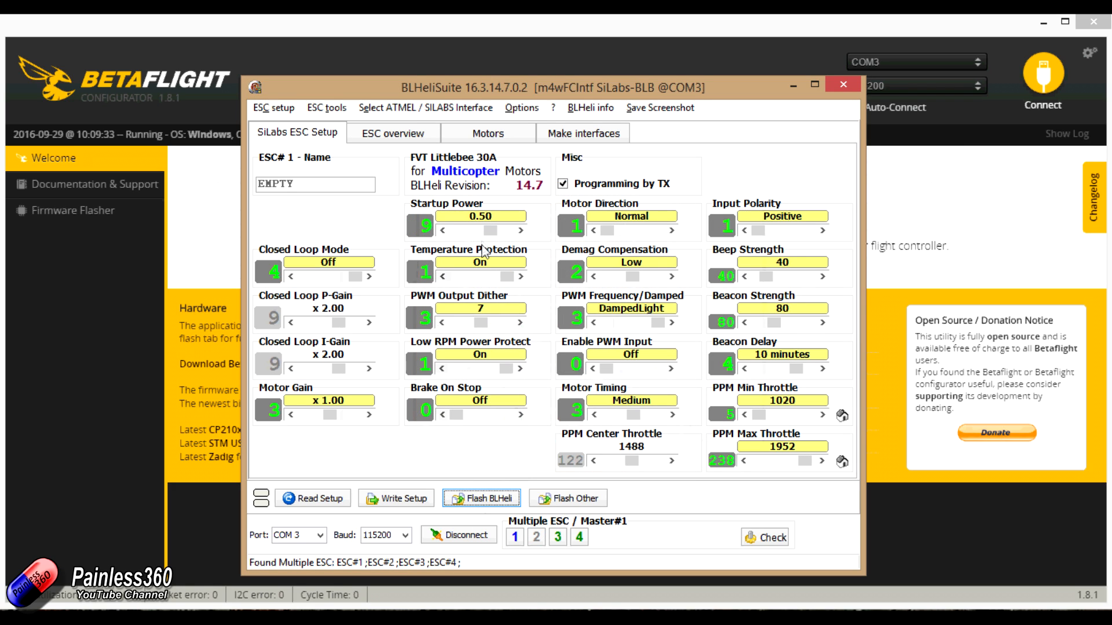
click(406, 128)
mouse_move(453, 412)
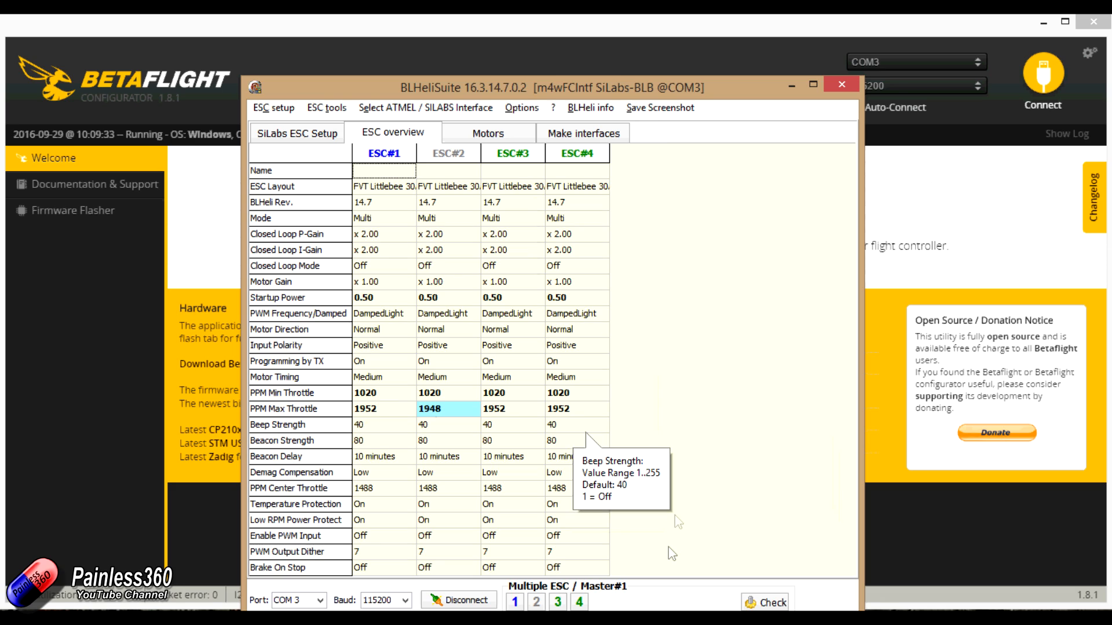
Return to the SiLabs ESC setup, disconnect from the flight controller and close BLHeliSuite
click(304, 133)
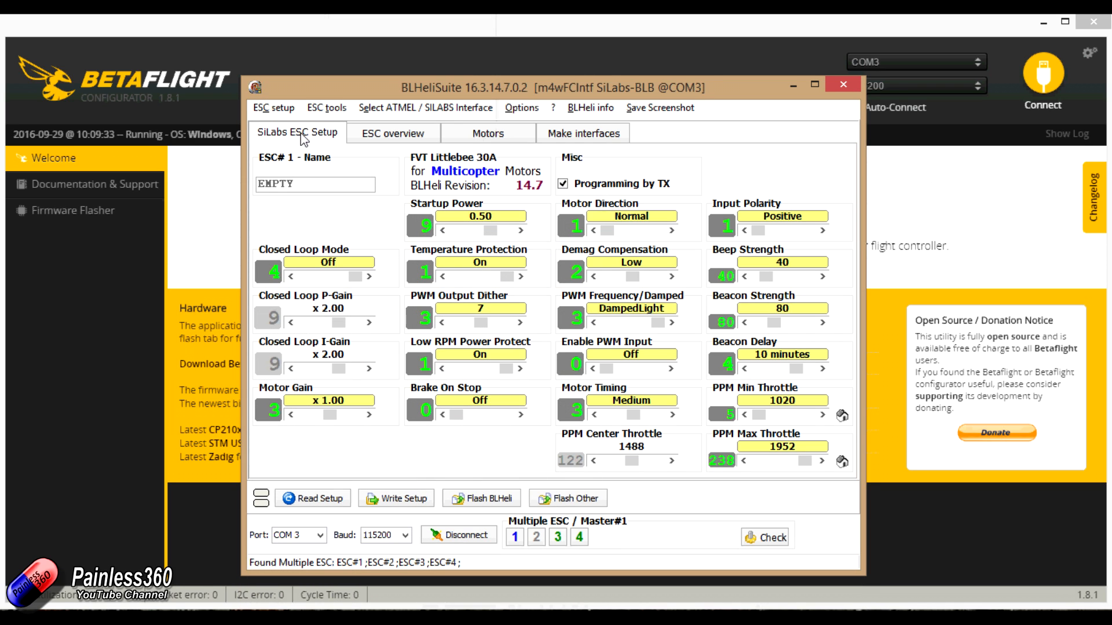
mouse_move(412, 328)
click(469, 538)
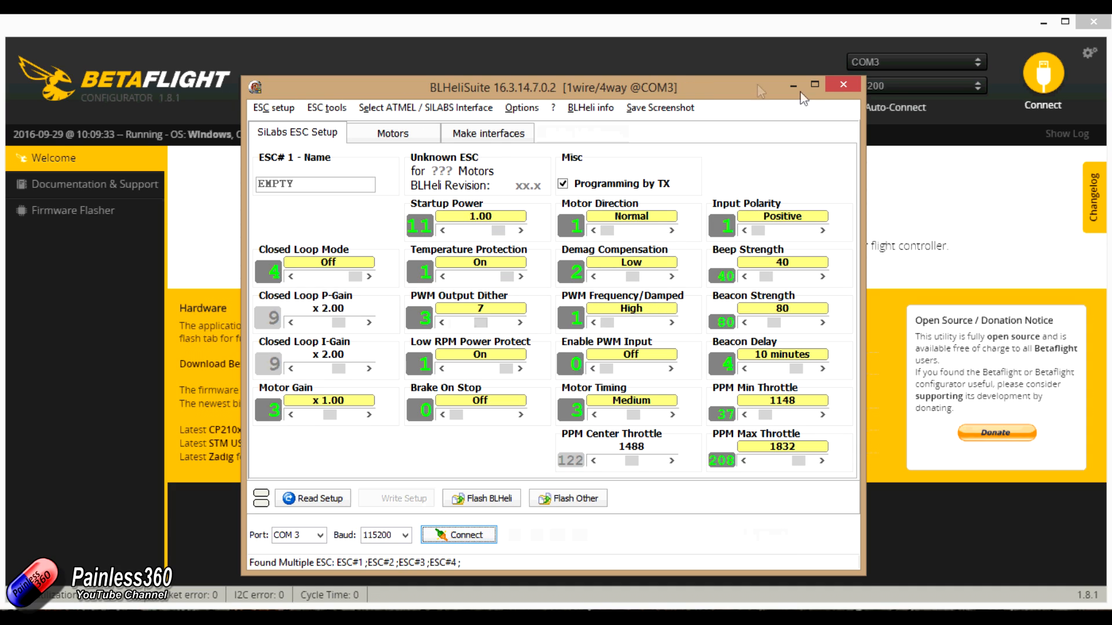
click(845, 85)
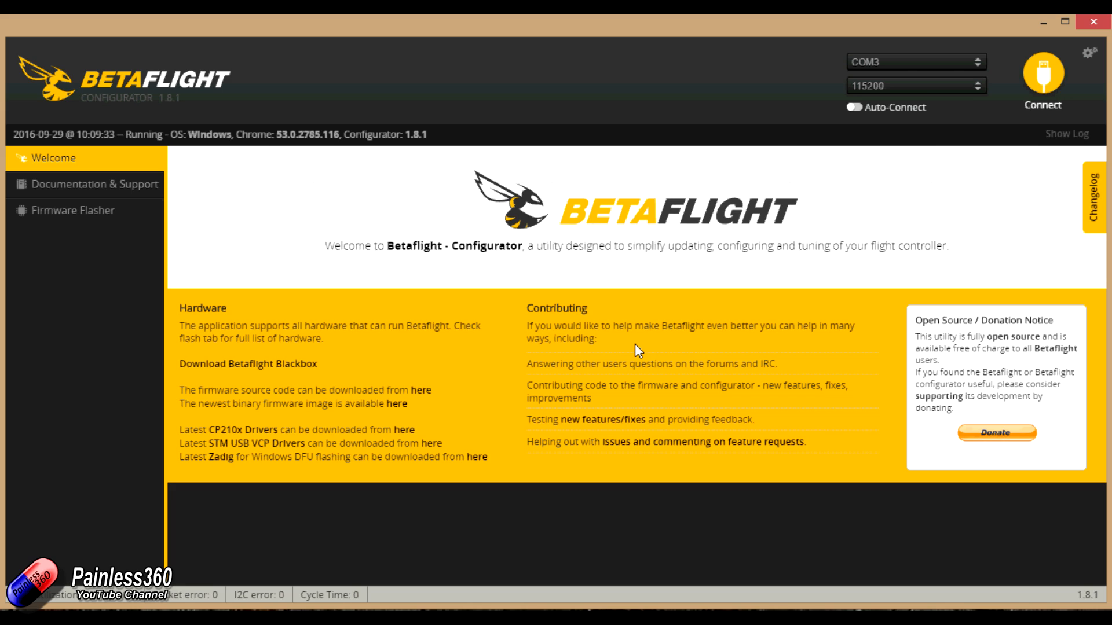
Connect to the flight controller in Betaflight Configurator and enable motor control for the motor test
click(1042, 72)
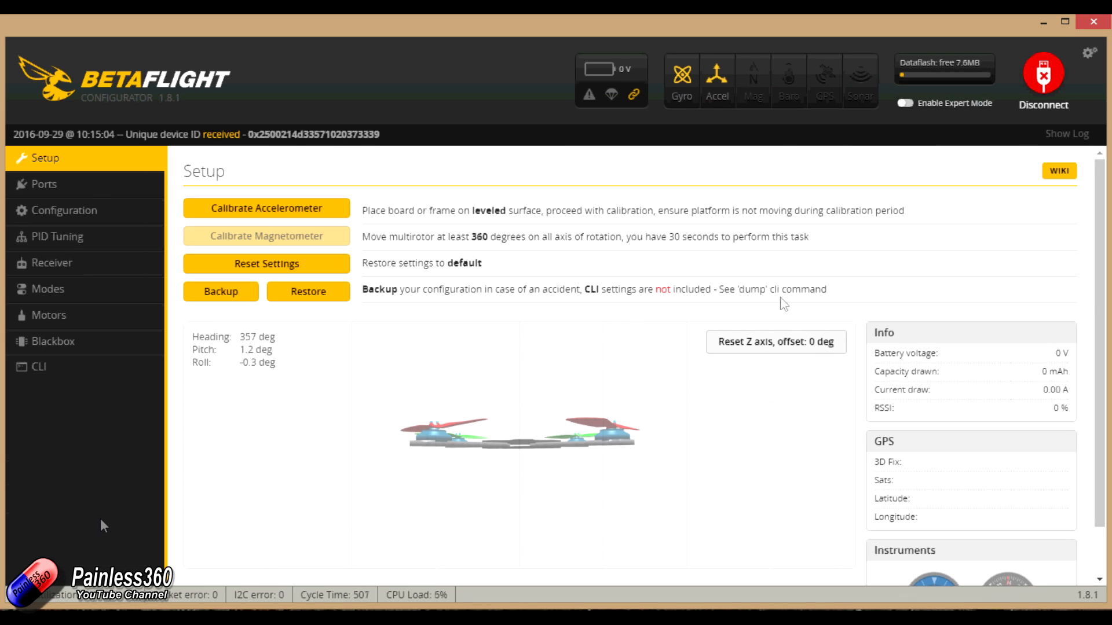
click(81, 317)
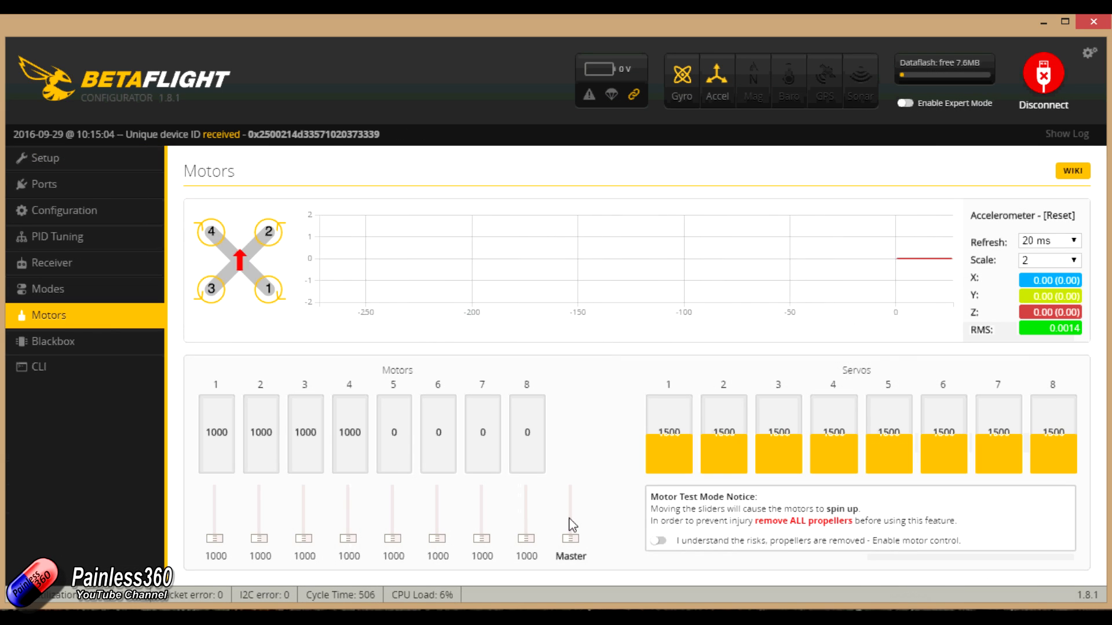
click(660, 543)
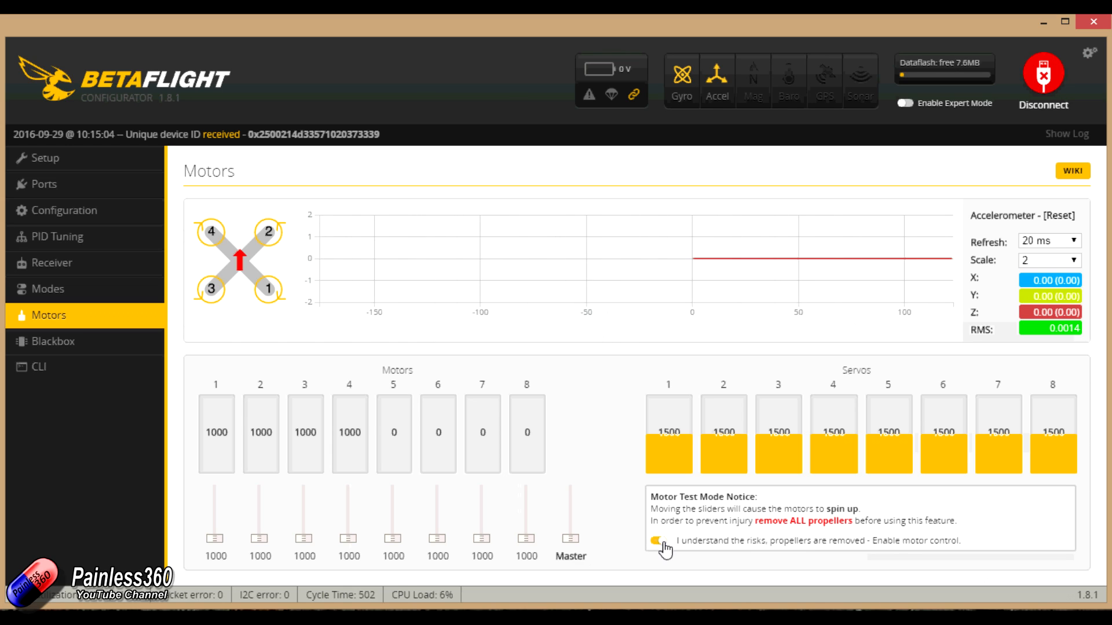
Calibrate the ESC throttle range by raising the master motor value to 2000 and lowering it to 1000
drag(571, 539, 571, 470)
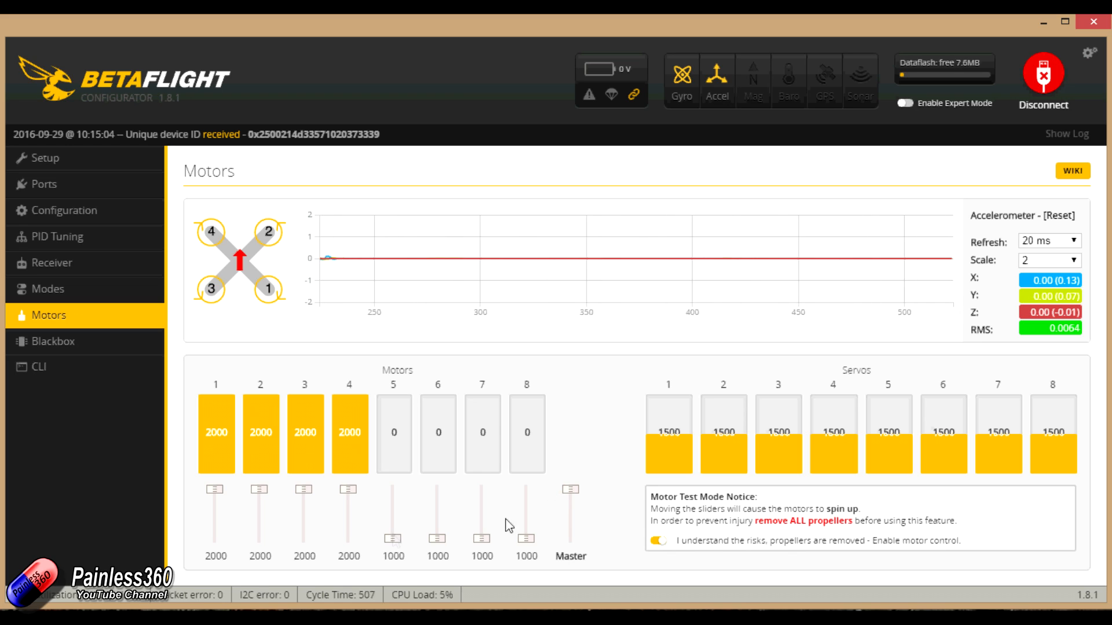
drag(571, 490, 559, 588)
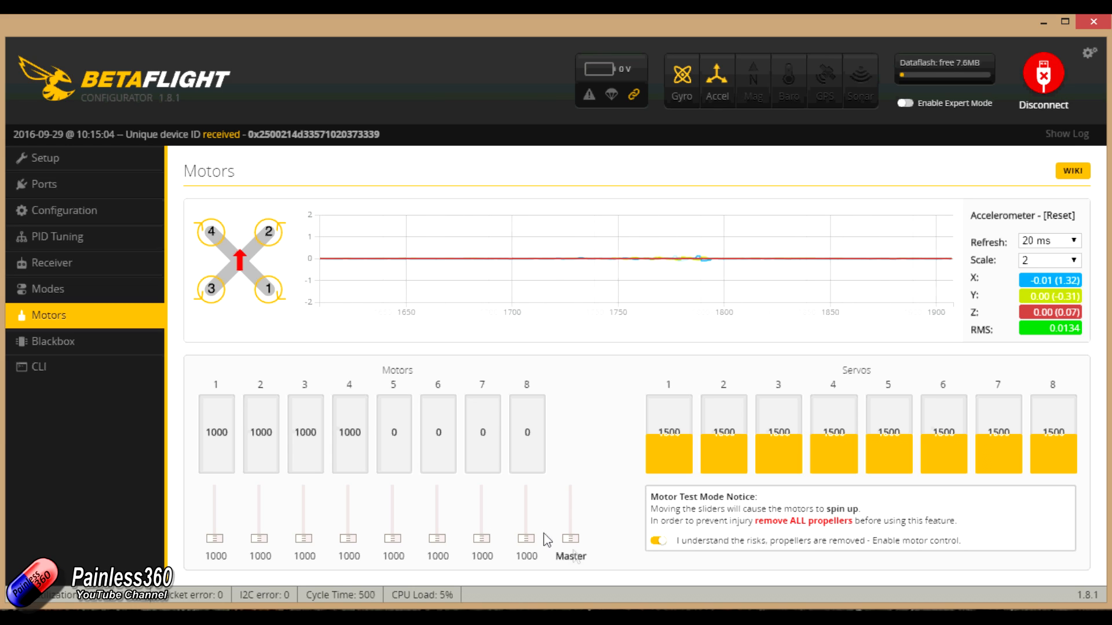
Test all four motors together at low throttle, with master values such as 1040 and 1089, and return them to 1000
drag(570, 539, 566, 569)
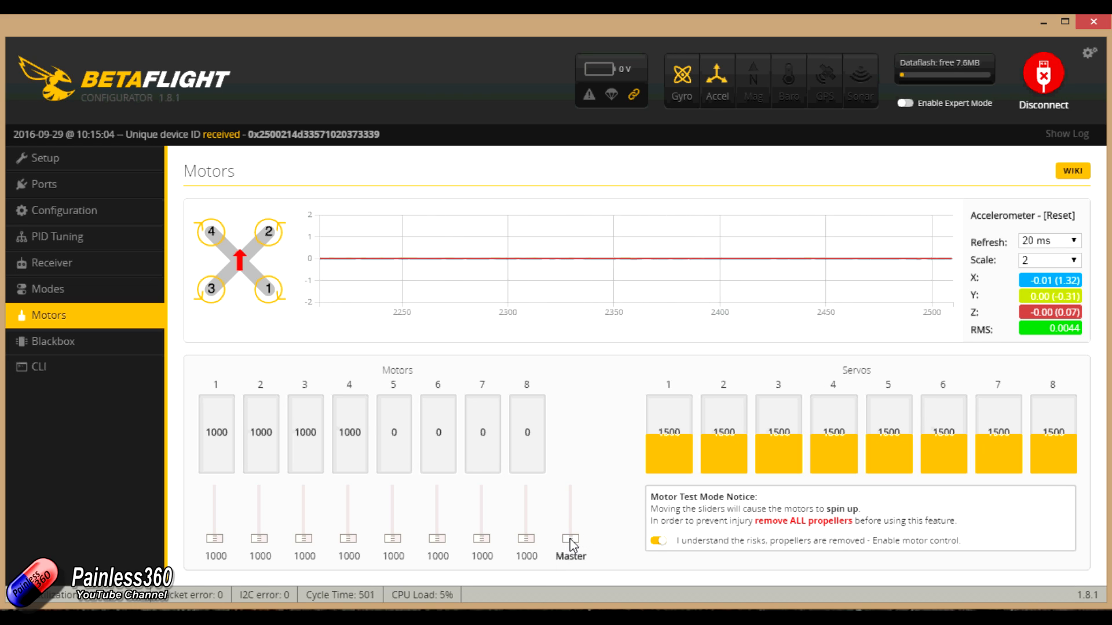
drag(572, 543, 572, 541)
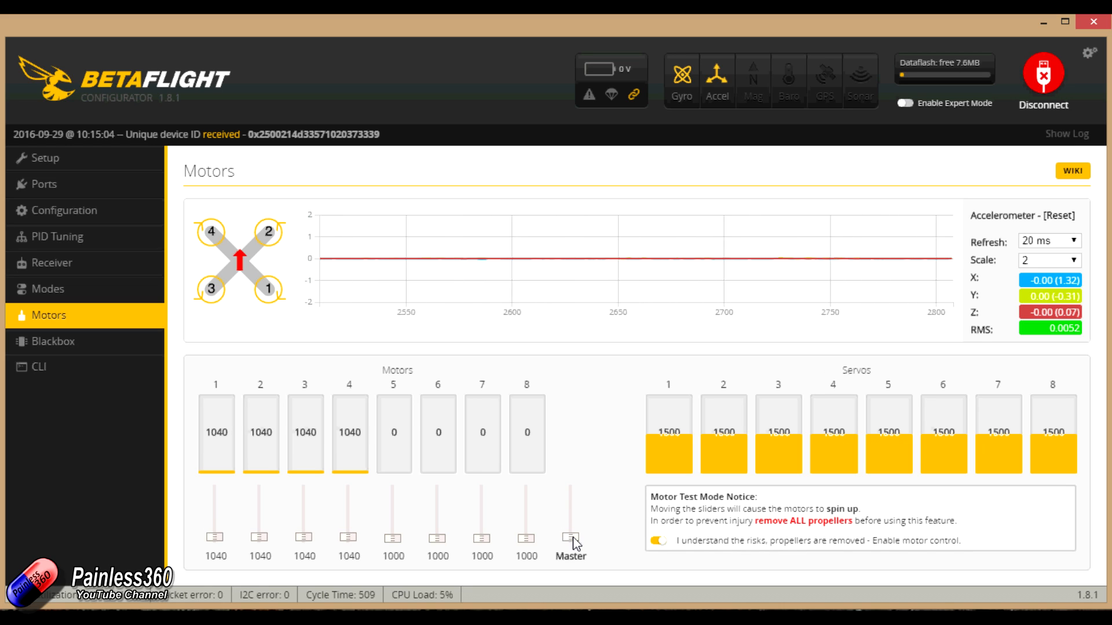
drag(575, 547, 573, 550)
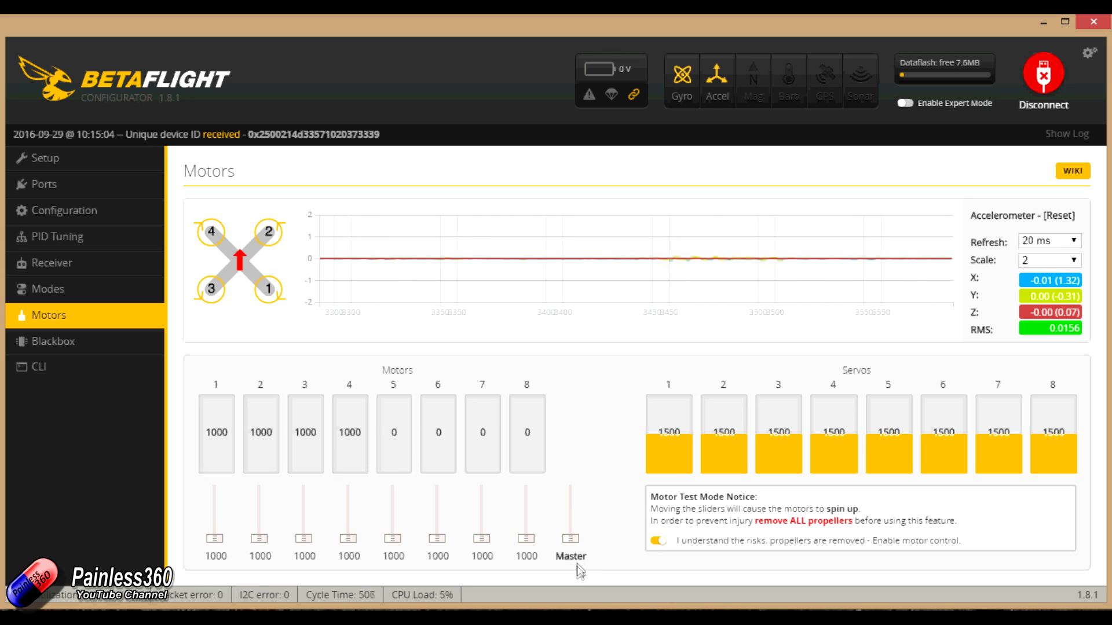
drag(571, 540, 578, 551)
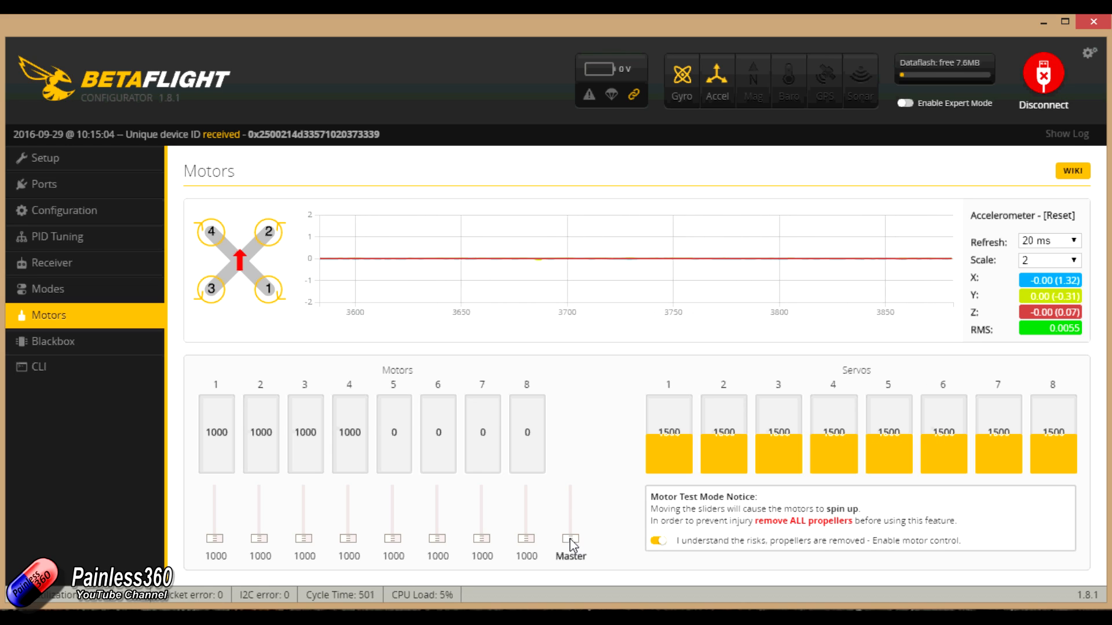
drag(573, 544, 574, 541)
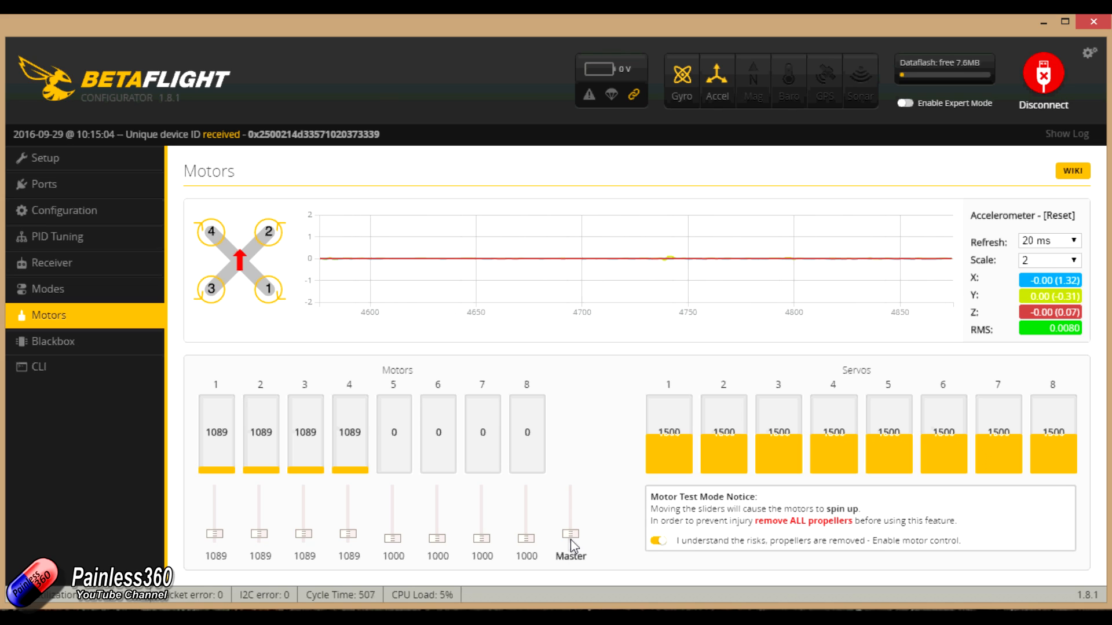
drag(563, 534, 563, 543)
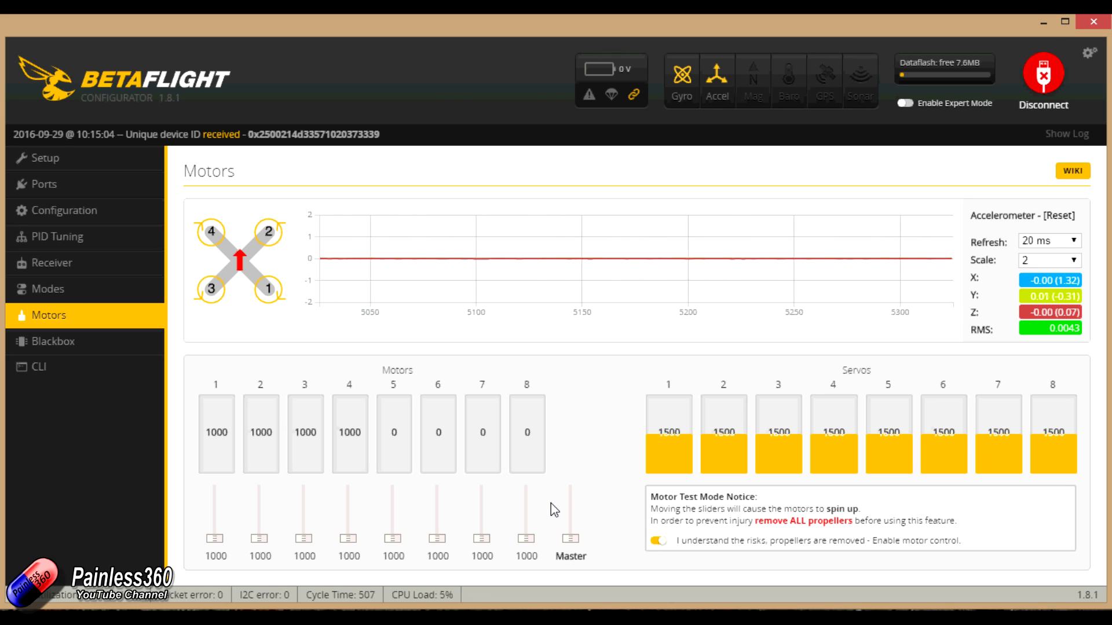
Disable motor control and disconnect from the flight controller
click(657, 540)
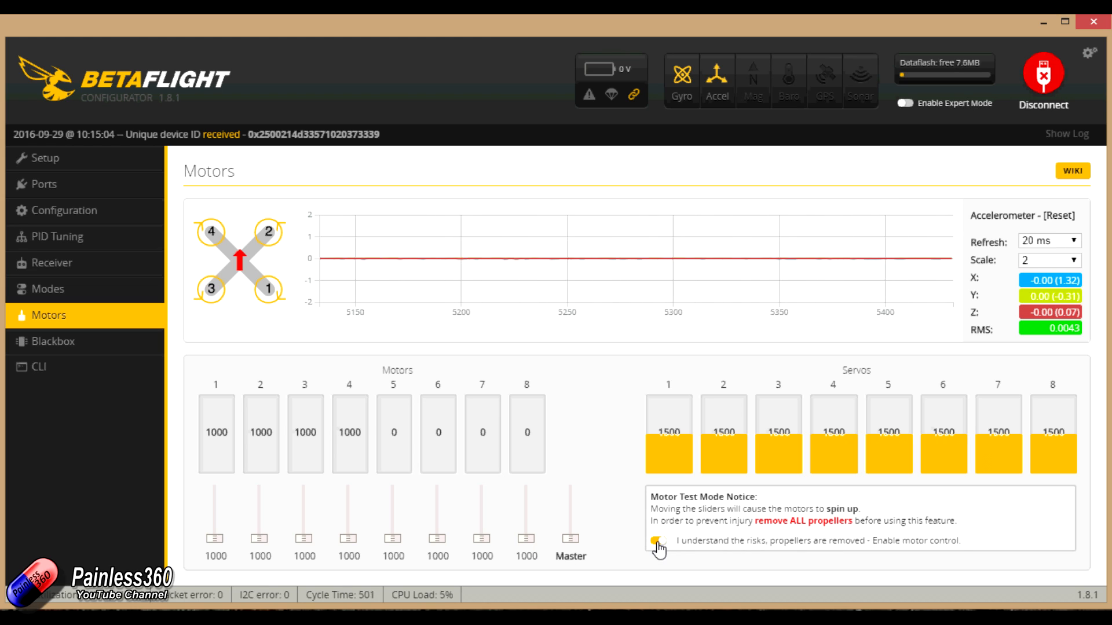
click(1043, 74)
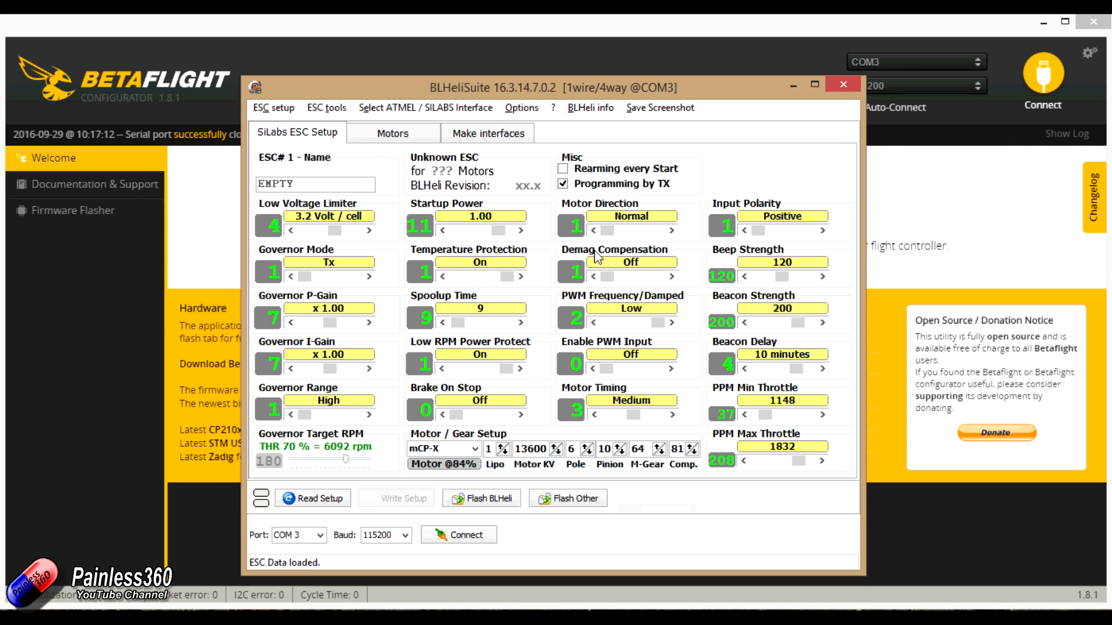
In BLHeliSuite, read the ESC setup and set the motor direction of ESC 1 to Reversed
click(317, 500)
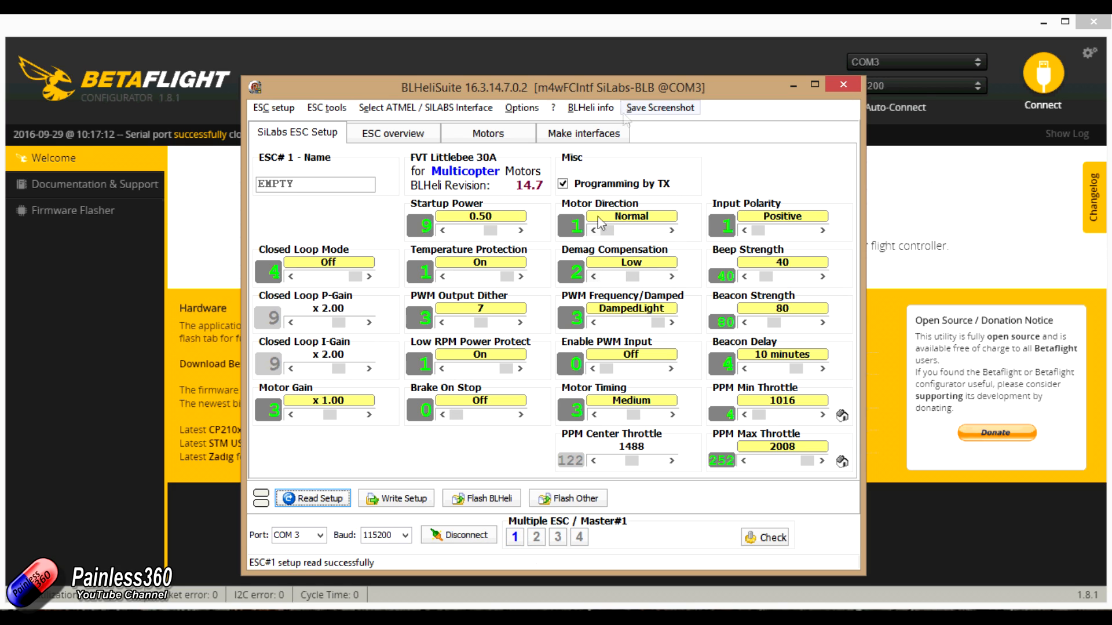
click(636, 229)
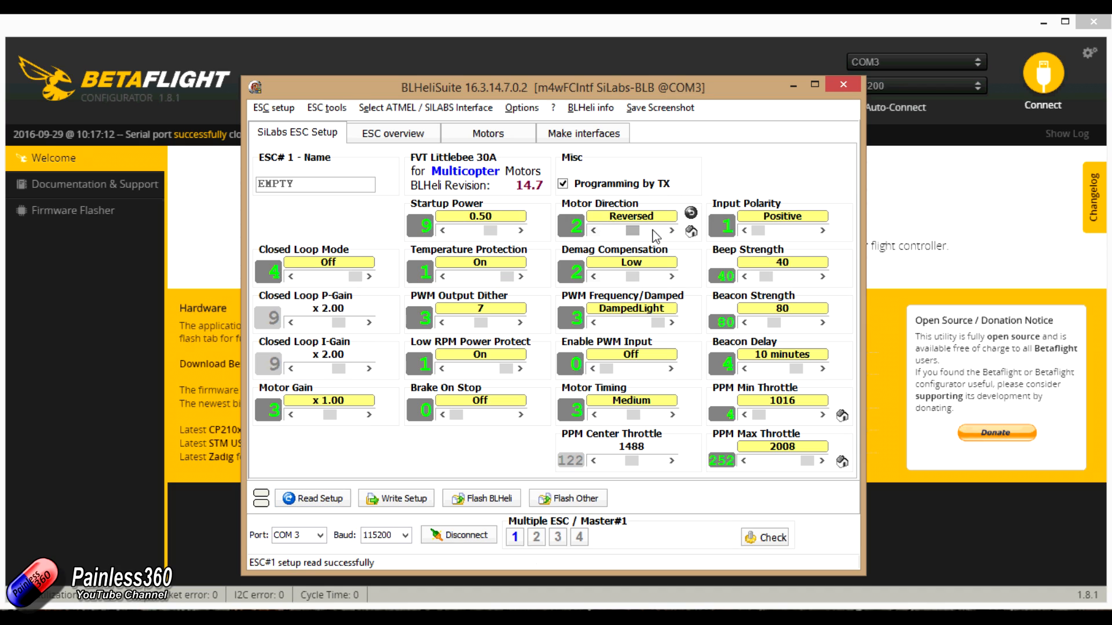
click(651, 230)
click(630, 229)
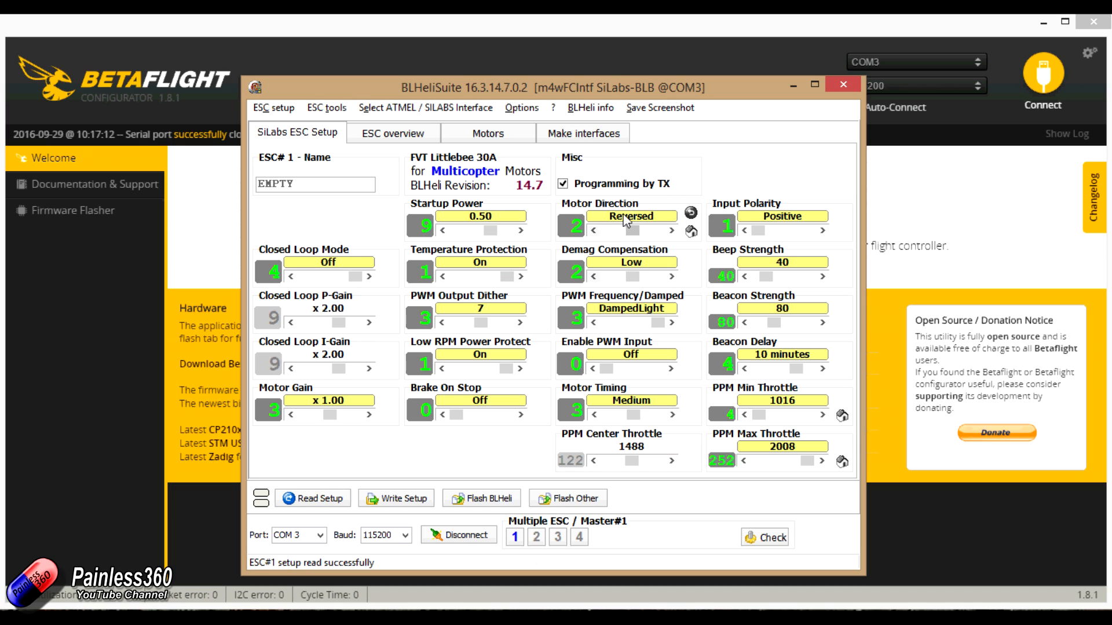